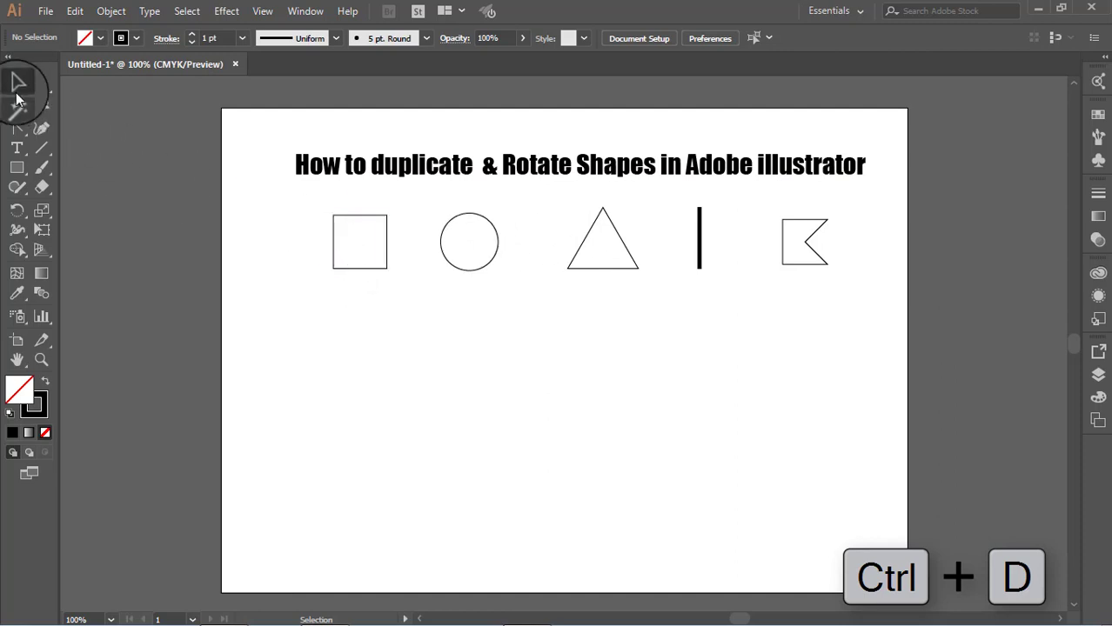
# Step: Move the square down below the shape row and reselect it
pyautogui.moveTo(362, 272); pyautogui.dragTo(372, 408)
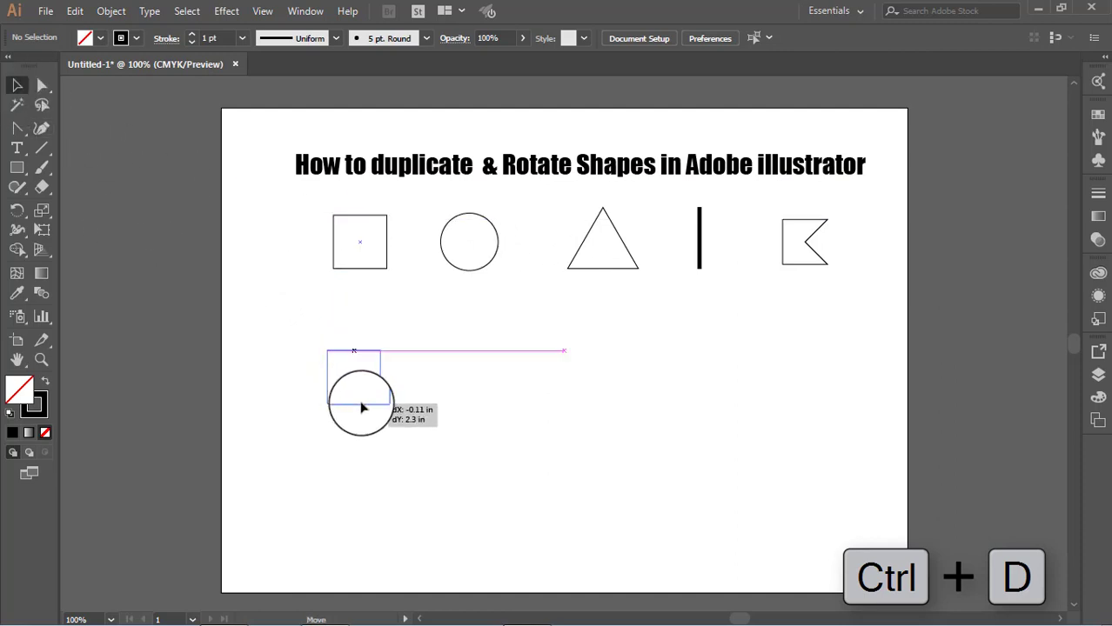
pyautogui.click(428, 385)
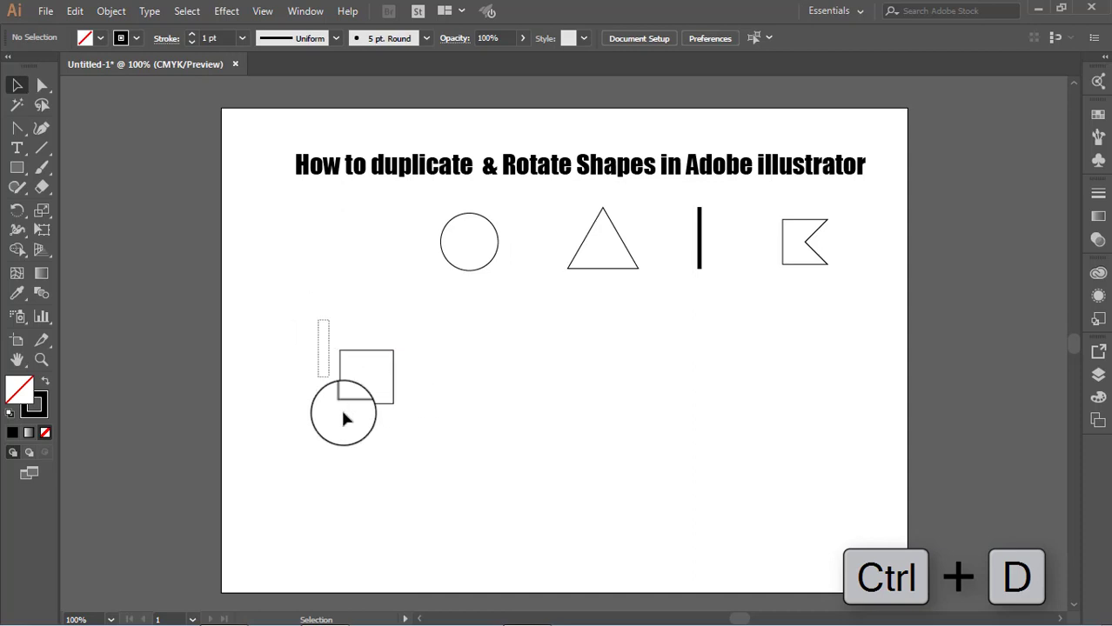
pyautogui.moveTo(342, 414); pyautogui.dragTo(344, 418)
# Step: Copy the square rotated 6° around its bottom-left corner
pyautogui.click(26, 212)
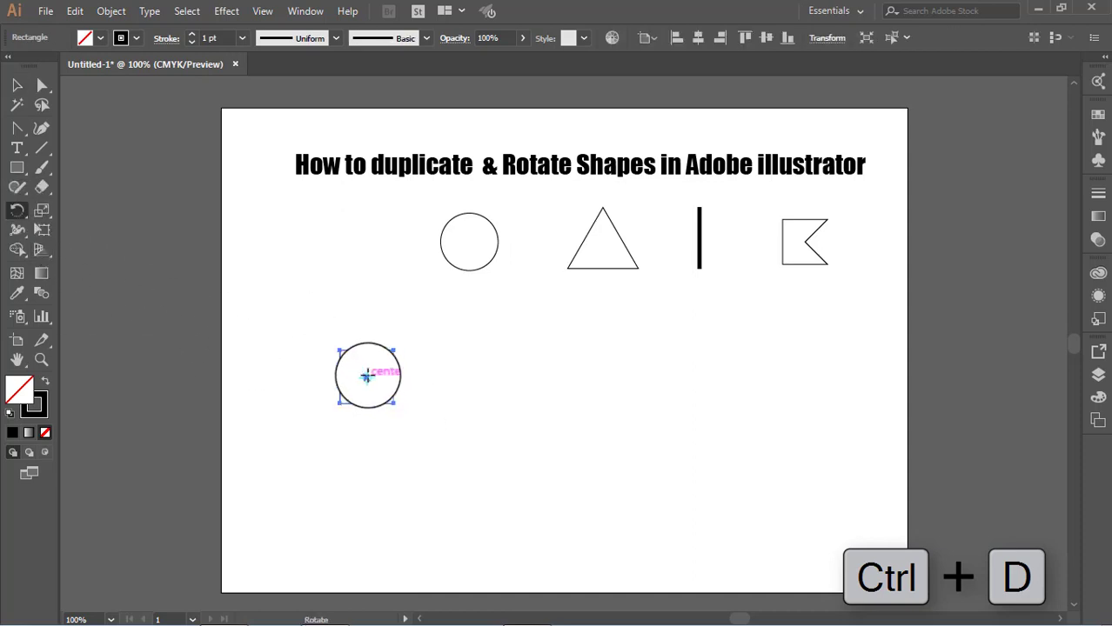
pyautogui.moveTo(367, 376); pyautogui.dragTo(339, 402)
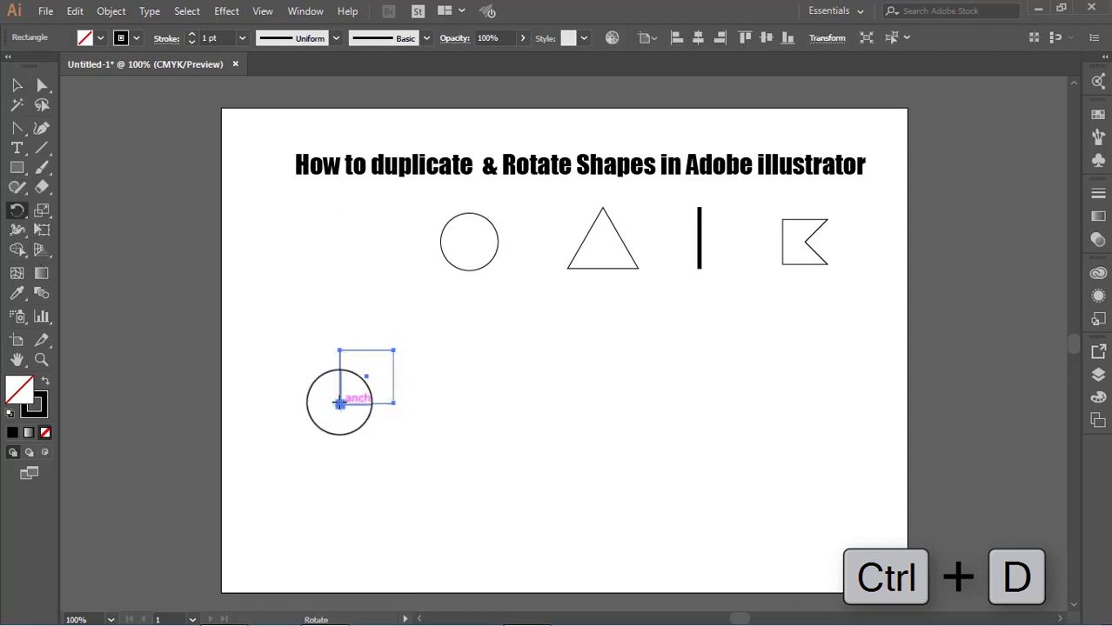
pyautogui.keyDown('alt'); pyautogui.click(340, 402); pyautogui.keyUp('alt')
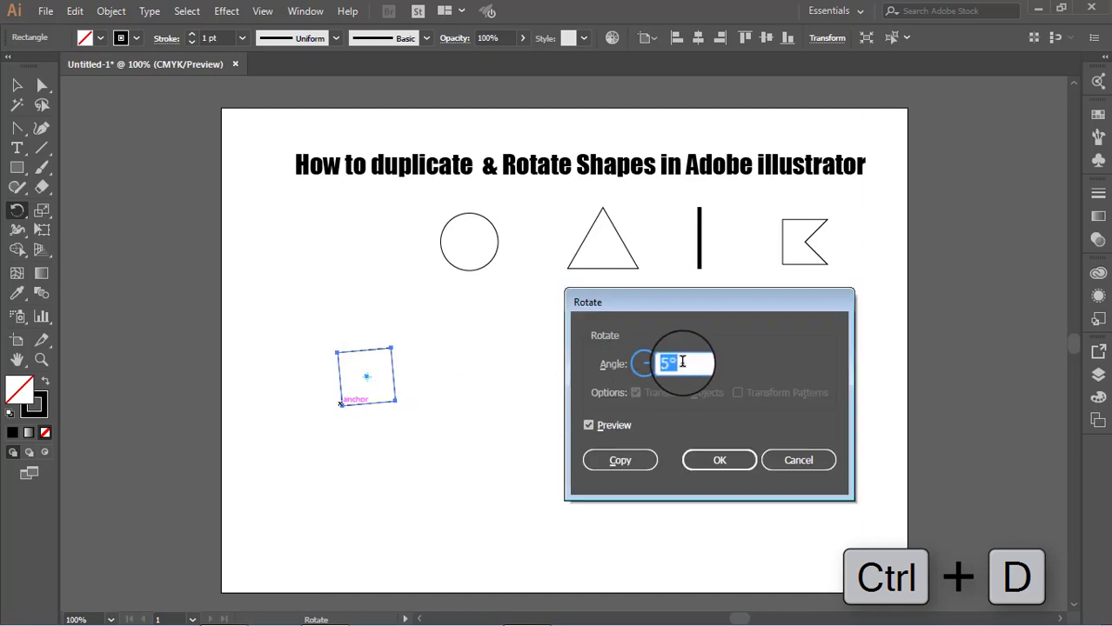
pyautogui.click(816, 461)
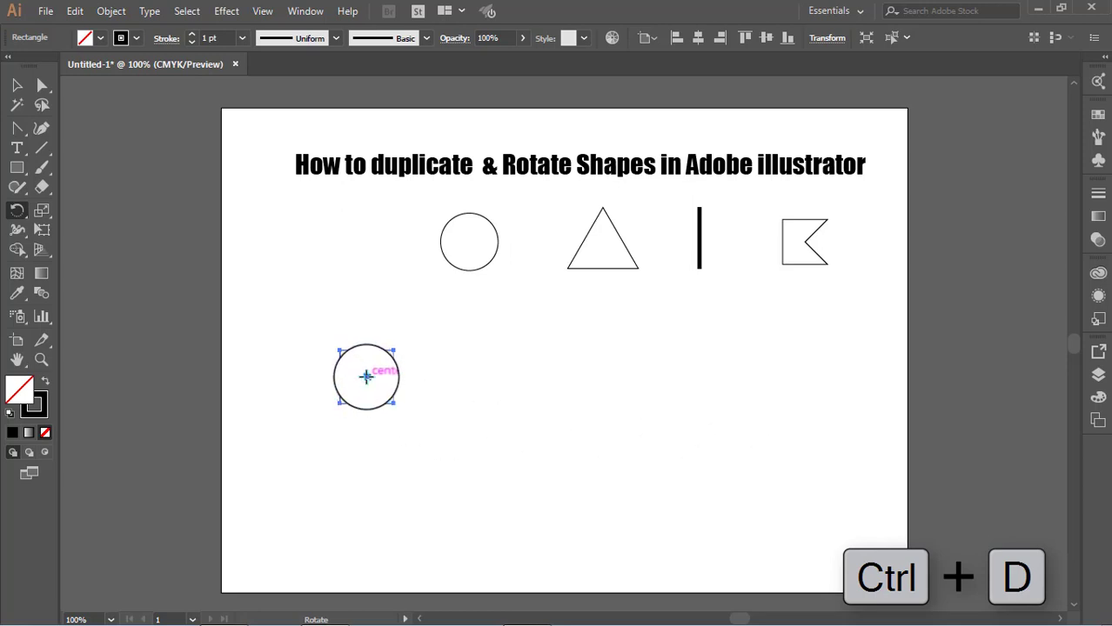
pyautogui.moveTo(366, 376); pyautogui.dragTo(339, 402)
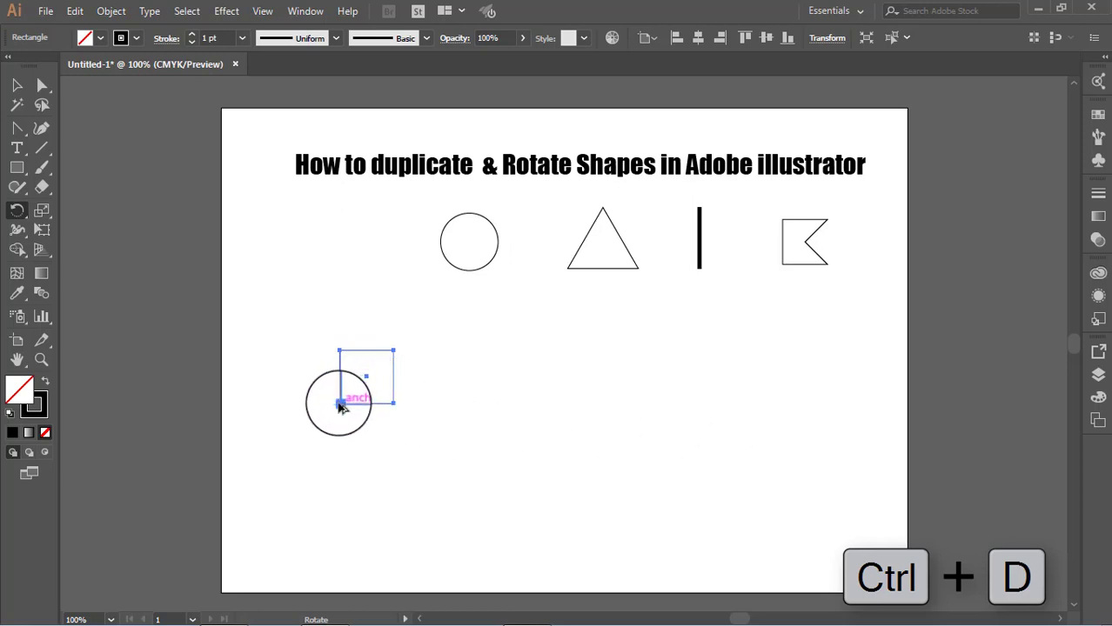
pyautogui.keyDown('alt'); pyautogui.click(340, 402); pyautogui.keyUp('alt')
pyautogui.write('6')
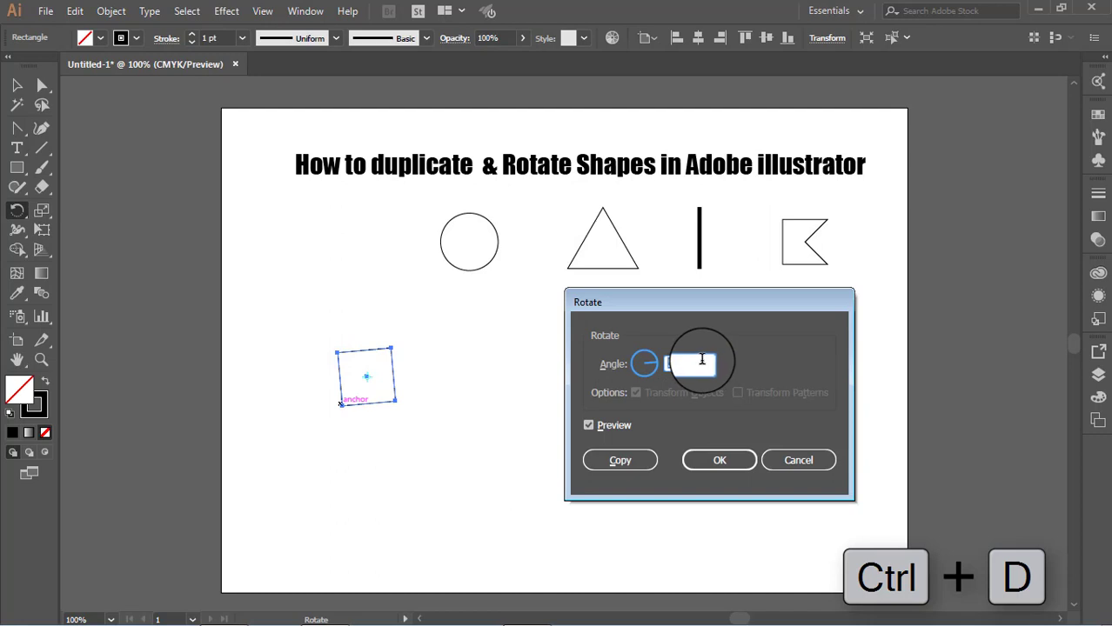
pyautogui.click(798, 462)
pyautogui.moveTo(620, 409)
pyautogui.mouseDown()
pyautogui.moveTo(394, 355)
pyautogui.moveTo(339, 402)
pyautogui.mouseUp()
pyautogui.keyDown('alt'); pyautogui.click(339, 401); pyautogui.keyUp('alt')
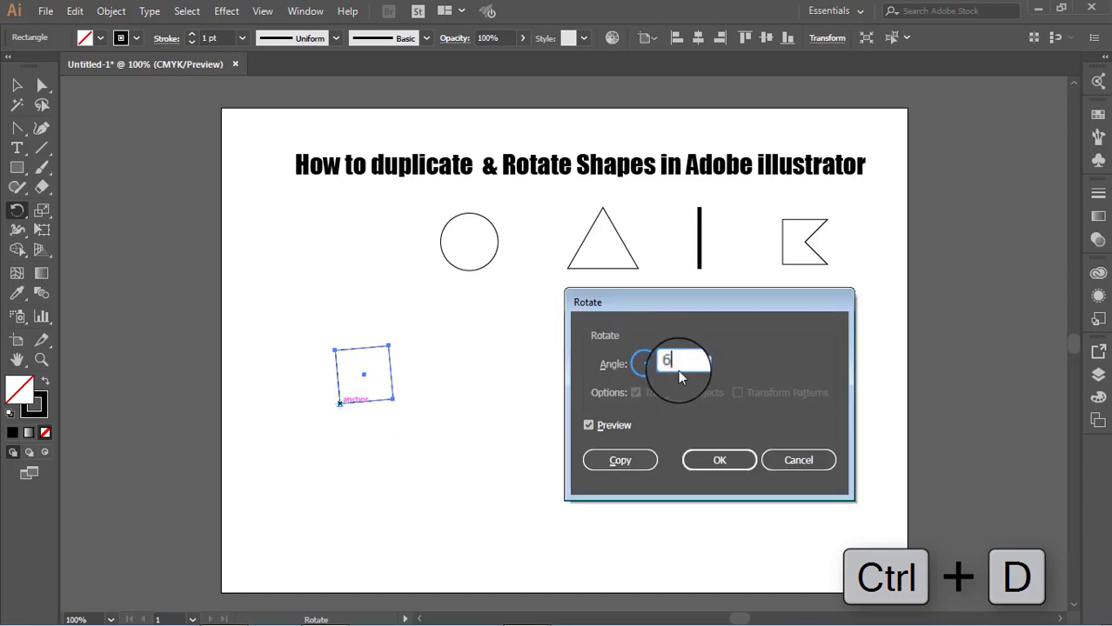
pyautogui.click(620, 460)
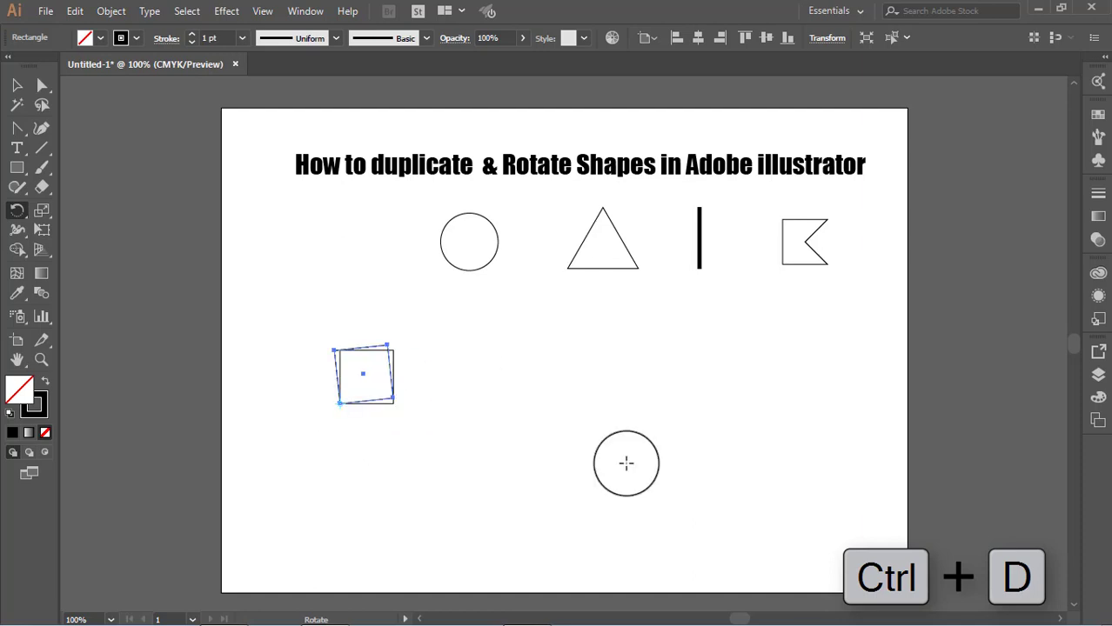
# Step: Repeat the 6° rotated copy until the squares close into a full disc
pyautogui.hotkey('ctrl', 'd')
pyautogui.hotkey('ctrl', 'd')
pyautogui.hotkey('ctrl', 'd')
pyautogui.hotkey('ctrl', 'd')
pyautogui.hotkey('ctrl', 'd')
pyautogui.hotkey('ctrl', 'd')
pyautogui.hotkey('ctrl', 'd')
pyautogui.hotkey('ctrl', 'd')
pyautogui.hotkey('ctrl', 'd')
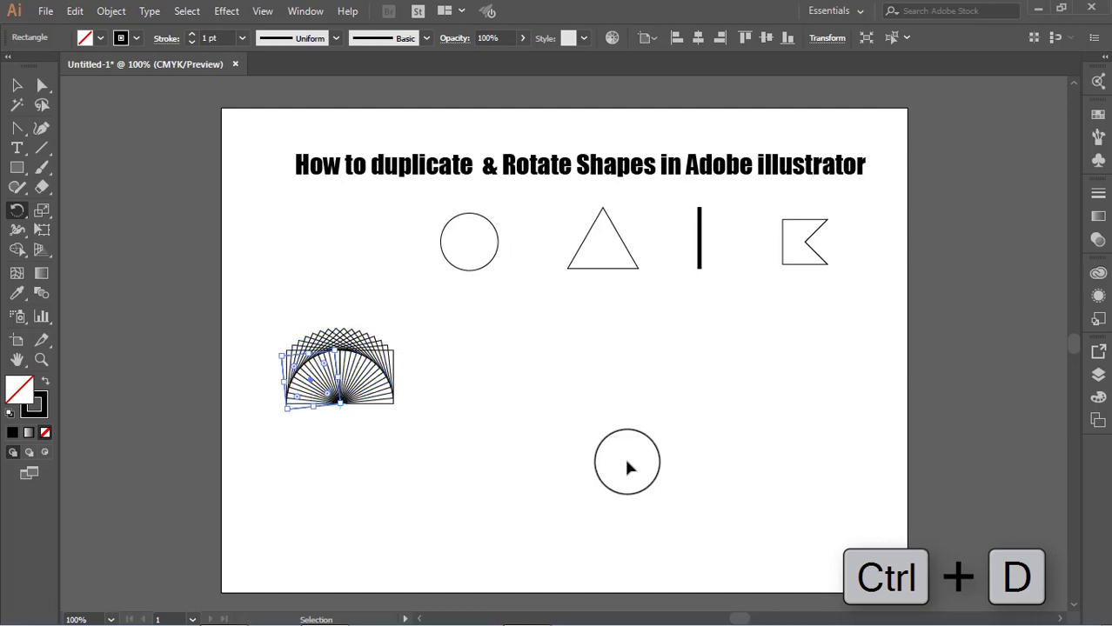
pyautogui.hotkey('ctrl', 'd')
pyautogui.hotkey('ctrl', 'd')
pyautogui.hotkey('ctrl', 'd')
pyautogui.hotkey('ctrl', 'd')
pyautogui.hotkey('ctrl', 'd')
pyautogui.hotkey('ctrl', 'd')
pyautogui.hotkey('ctrl', 'd')
pyautogui.hotkey('ctrl', 'd')
pyautogui.hotkey('ctrl', 'd')
pyautogui.hotkey('ctrl', 'd')
pyautogui.hotkey('ctrl', 'd')
pyautogui.hotkey('ctrl', 'd')
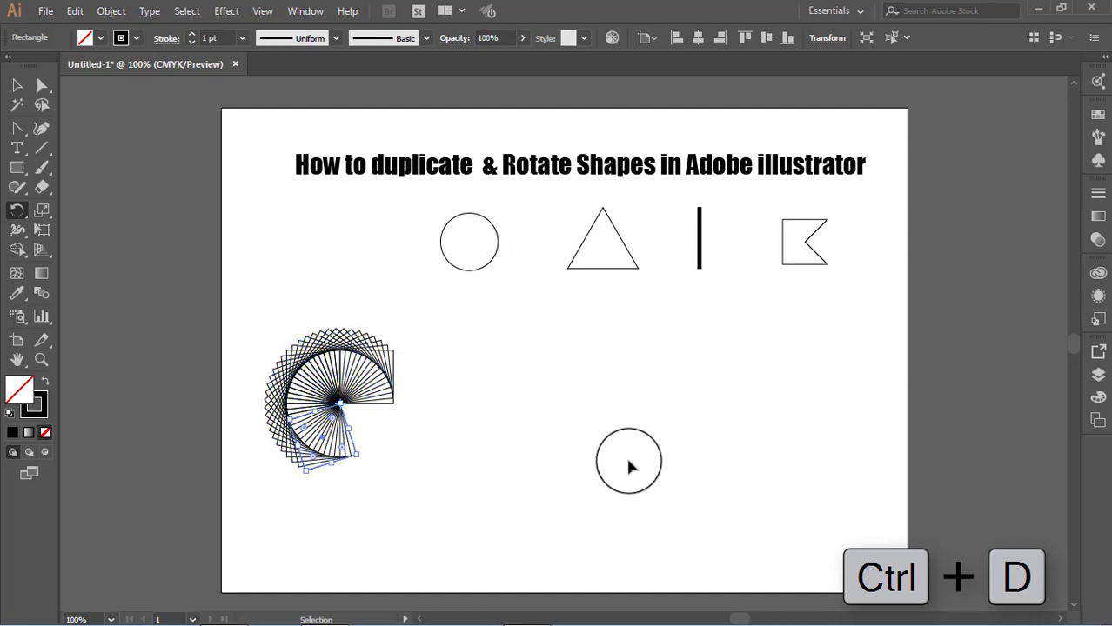
pyautogui.hotkey('ctrl', 'd')
pyautogui.hotkey('ctrl', 'd')
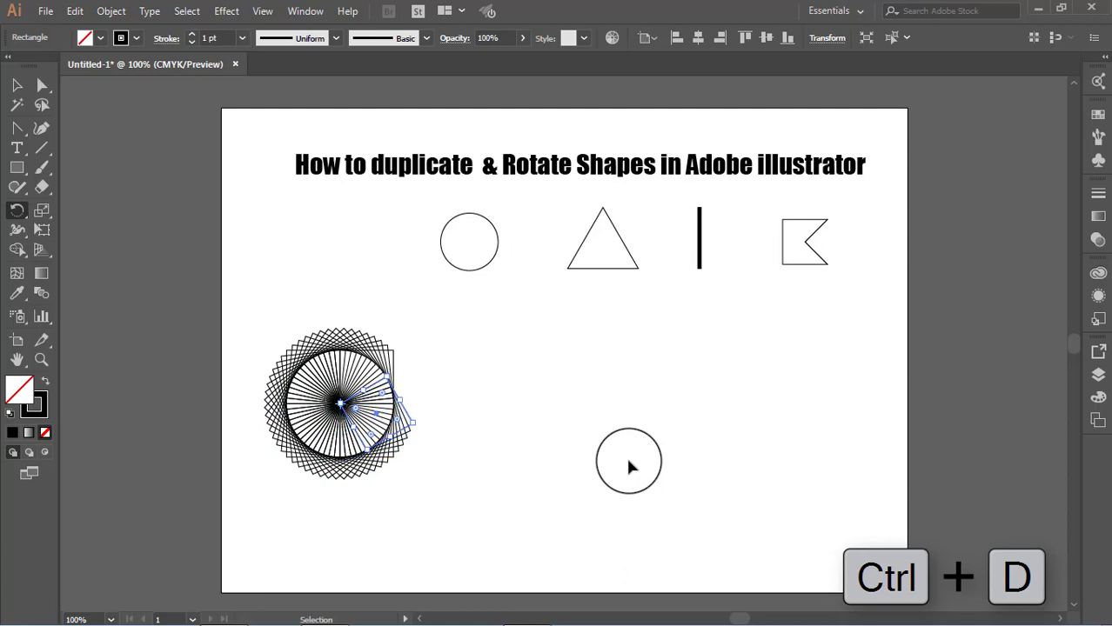
pyautogui.hotkey('ctrl', 'd')
pyautogui.hotkey('ctrl', 'd')
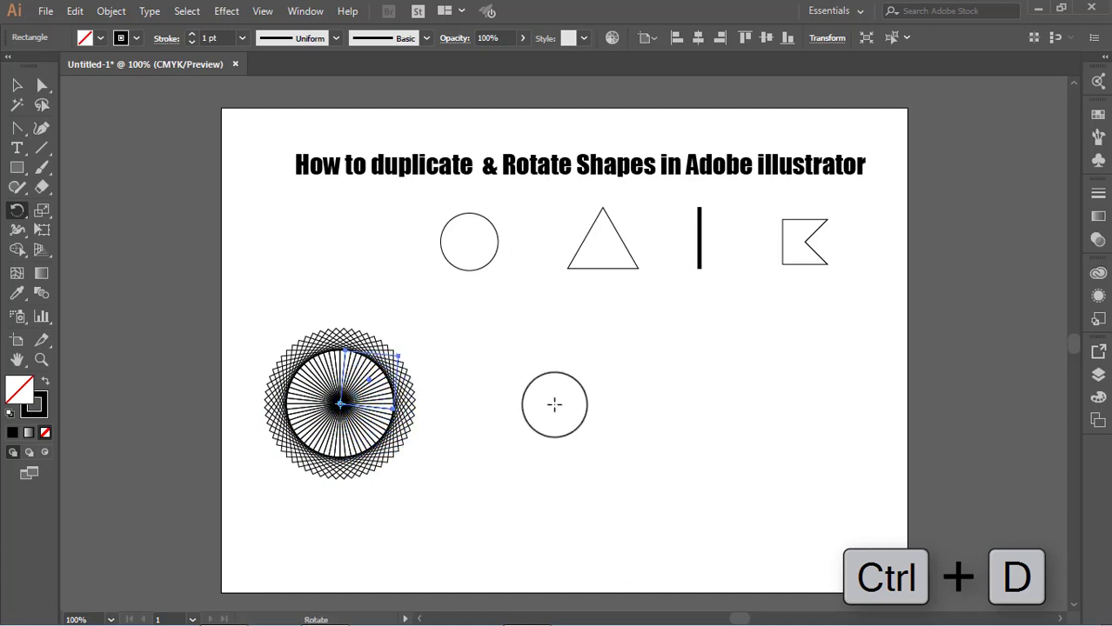
pyautogui.click(16, 85)
pyautogui.click(209, 295)
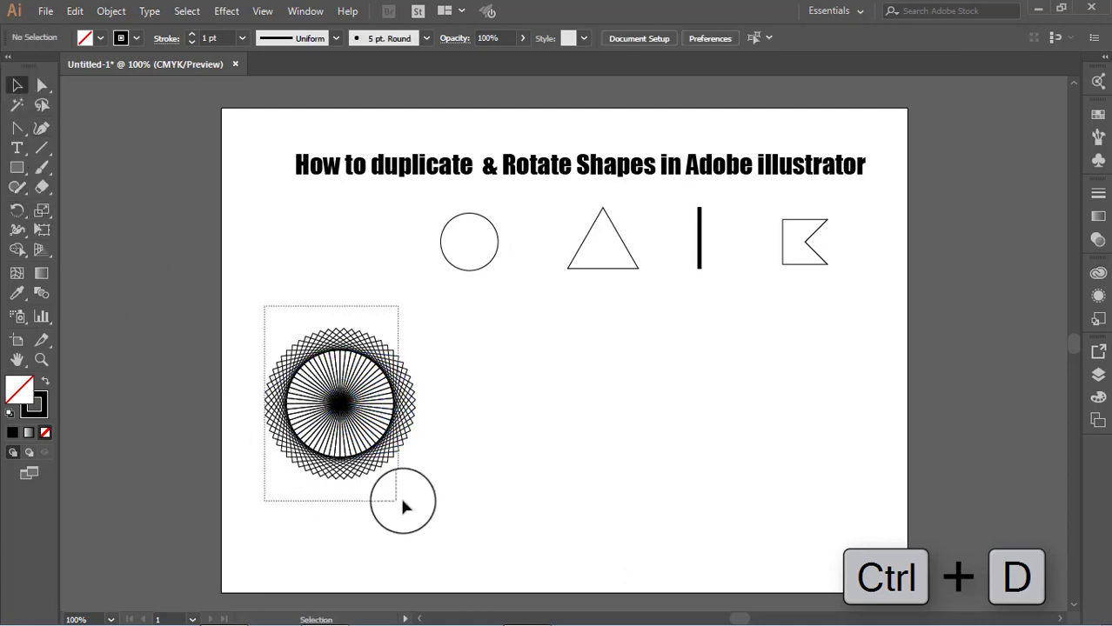
# Step: Shift the square rosette left and move the circle down beside it
pyautogui.moveTo(402, 503); pyautogui.dragTo(399, 500)
pyautogui.moveTo(391, 419); pyautogui.dragTo(358, 420)
pyautogui.click(481, 461)
pyautogui.moveTo(489, 273)
pyautogui.mouseDown()
pyautogui.moveTo(522, 443)
pyautogui.moveTo(508, 407)
pyautogui.mouseUp()
pyautogui.moveTo(508, 407); pyautogui.dragTo(534, 412)
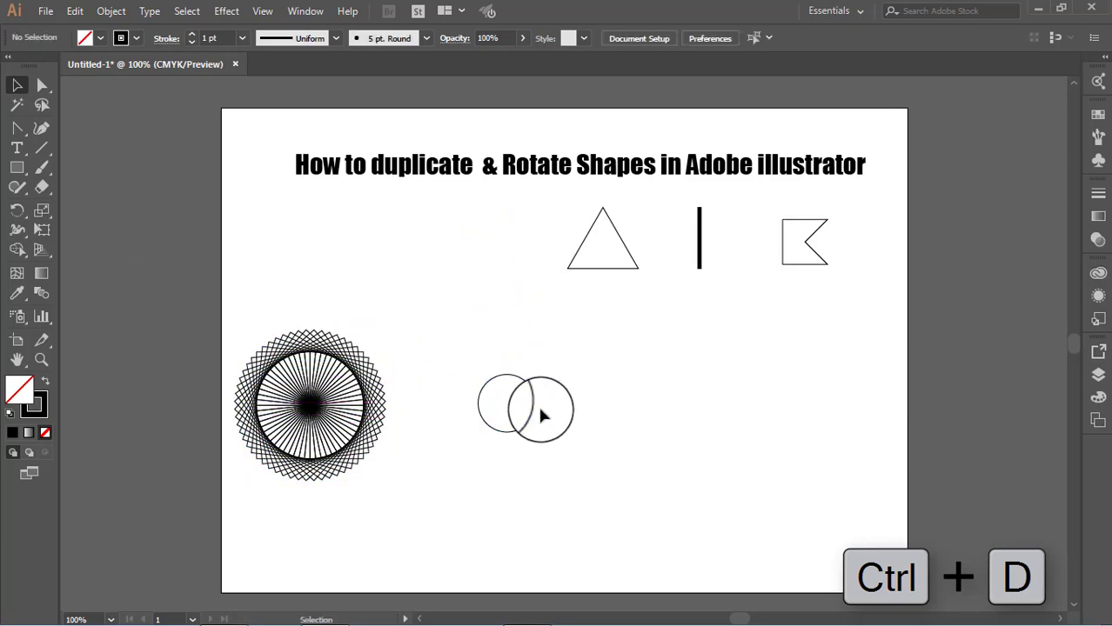
# Step: Copy the circle repeatedly at 10° around its bottom point to form a ring
pyautogui.press('r')
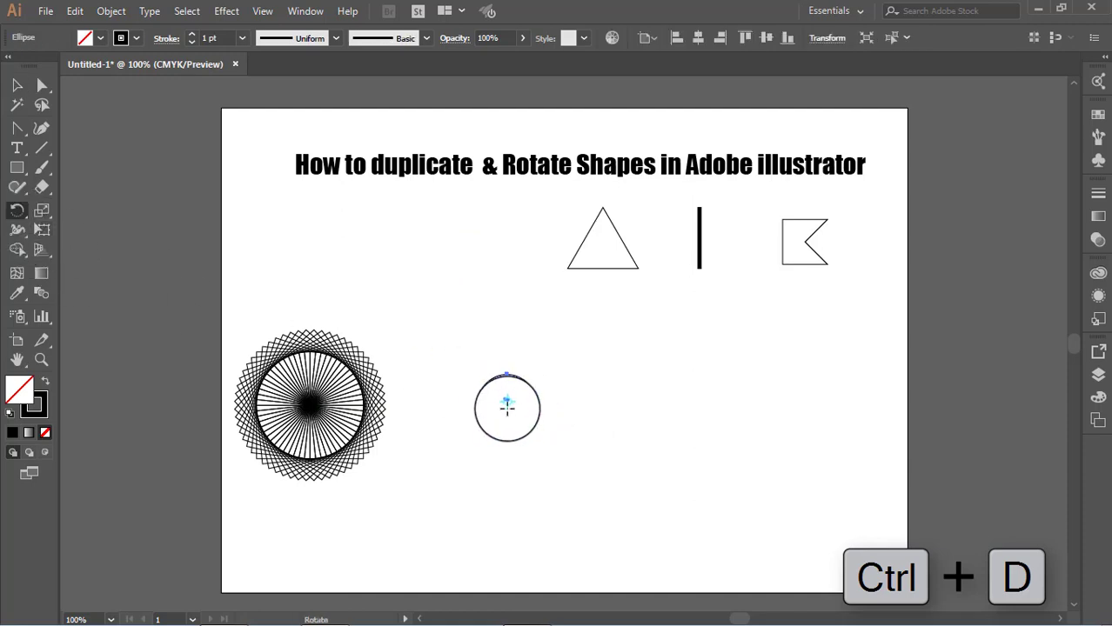
pyautogui.moveTo(506, 402); pyautogui.dragTo(506, 427)
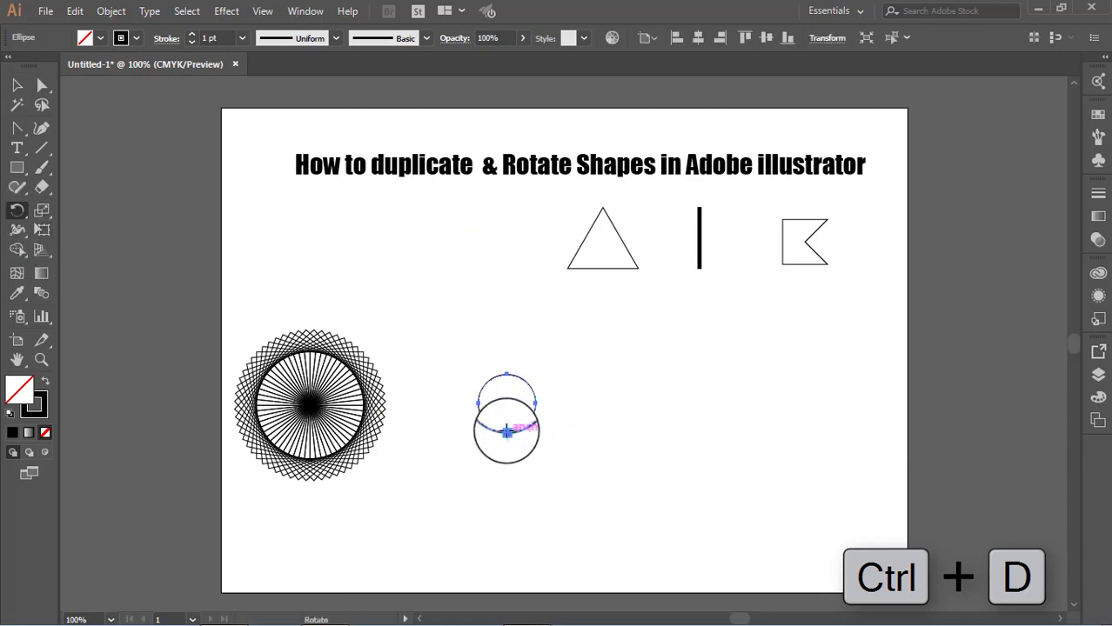
pyautogui.keyDown('alt'); pyautogui.click(507, 430); pyautogui.keyUp('alt')
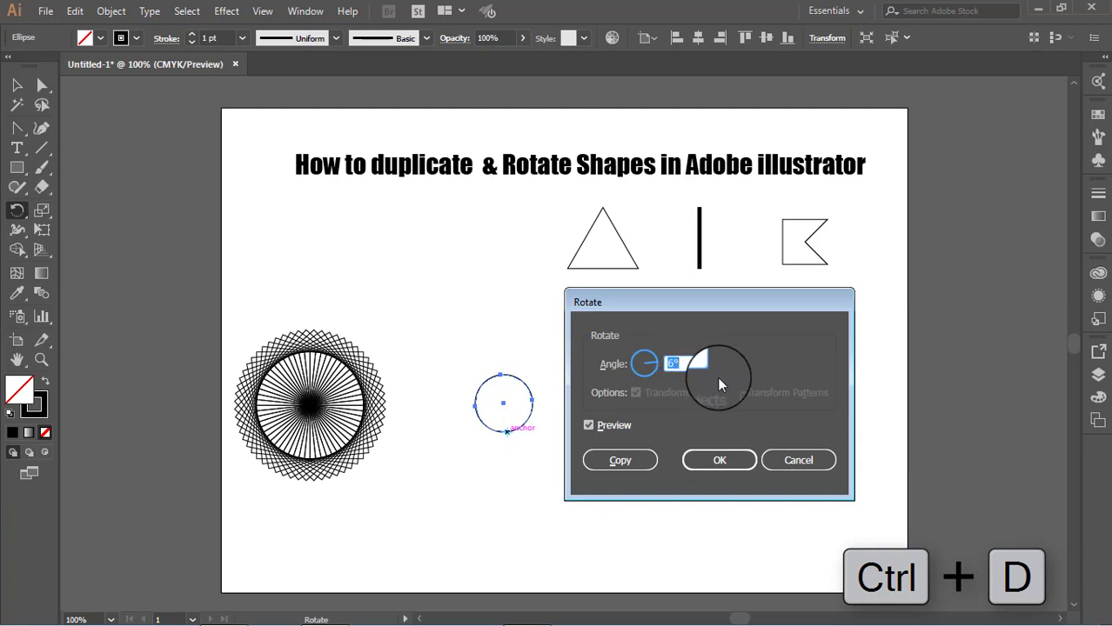
pyautogui.write('10')
pyautogui.click(628, 458)
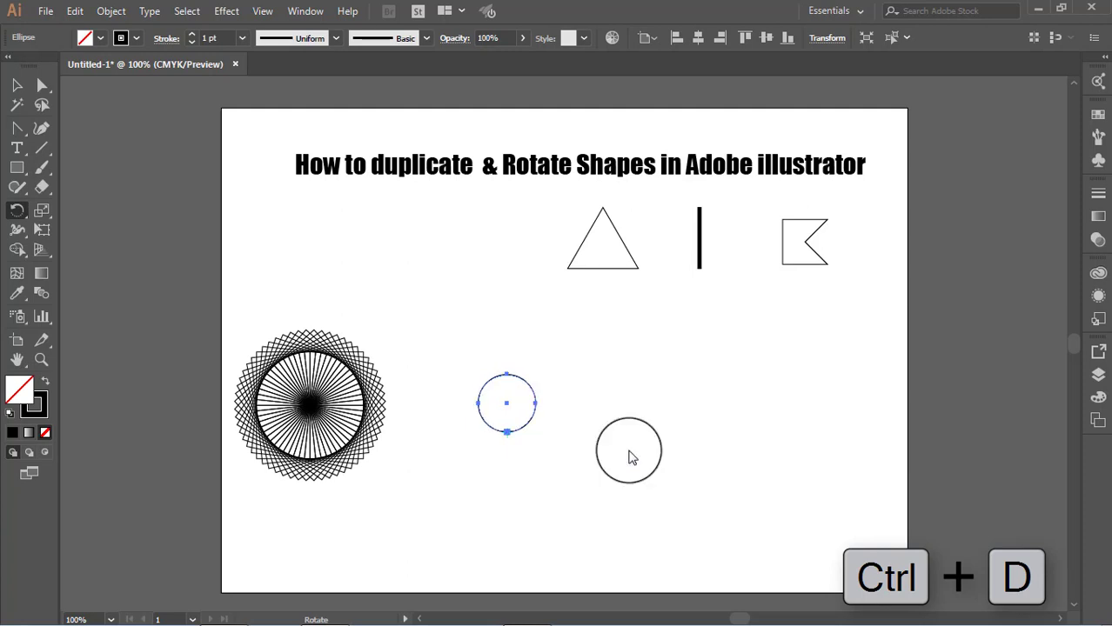
pyautogui.hotkey('ctrl', 'd')
pyautogui.hotkey('ctrl', 'd')
pyautogui.hotkey('ctrl', 'd')
pyautogui.hotkey('ctrl', 'd')
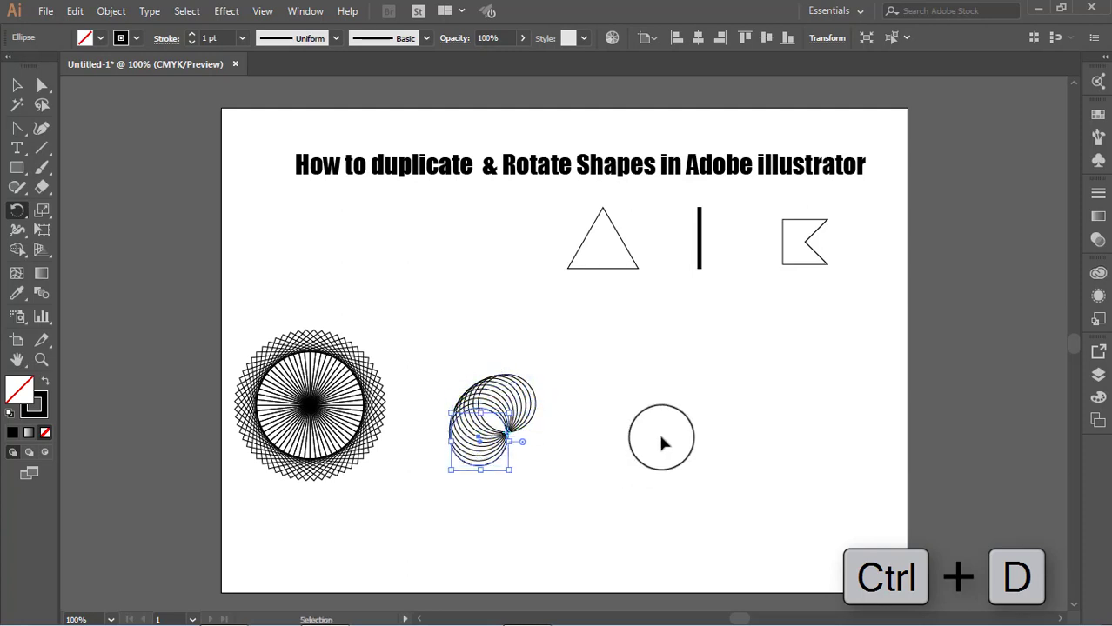
pyautogui.hotkey('ctrl', 'd')
pyautogui.hotkey('ctrl', 'd')
pyautogui.hotkey('ctrl', 'd')
pyautogui.hotkey('ctrl', 'd')
pyautogui.hotkey('ctrl', 'd')
pyautogui.hotkey('ctrl', 'd')
pyautogui.hotkey('ctrl', 'd')
pyautogui.hotkey('ctrl', 'd')
pyautogui.hotkey('ctrl', 'd')
pyautogui.hotkey('ctrl', 'd')
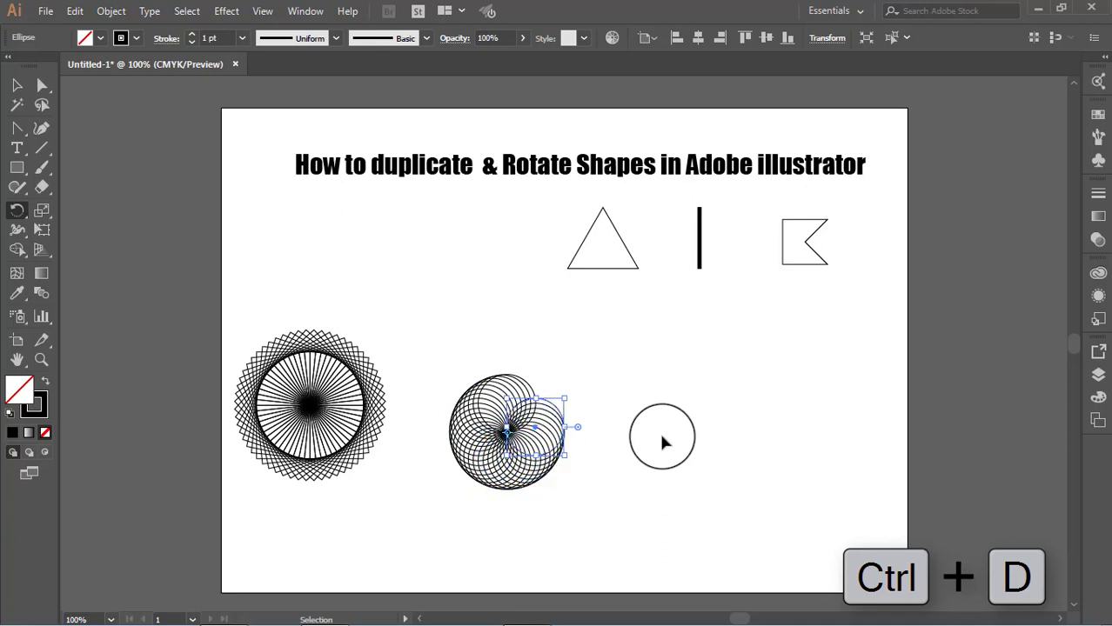
pyautogui.hotkey('ctrl', 'd')
pyautogui.hotkey('ctrl', 'd')
pyautogui.hotkey('ctrl', 'd')
pyautogui.hotkey('ctrl', 'd')
pyautogui.hotkey('ctrl', 'd')
pyautogui.hotkey('ctrl', 'd')
# Step: Move and enlarge the circle ring, then move the triangle down and right
pyautogui.click(17, 85)
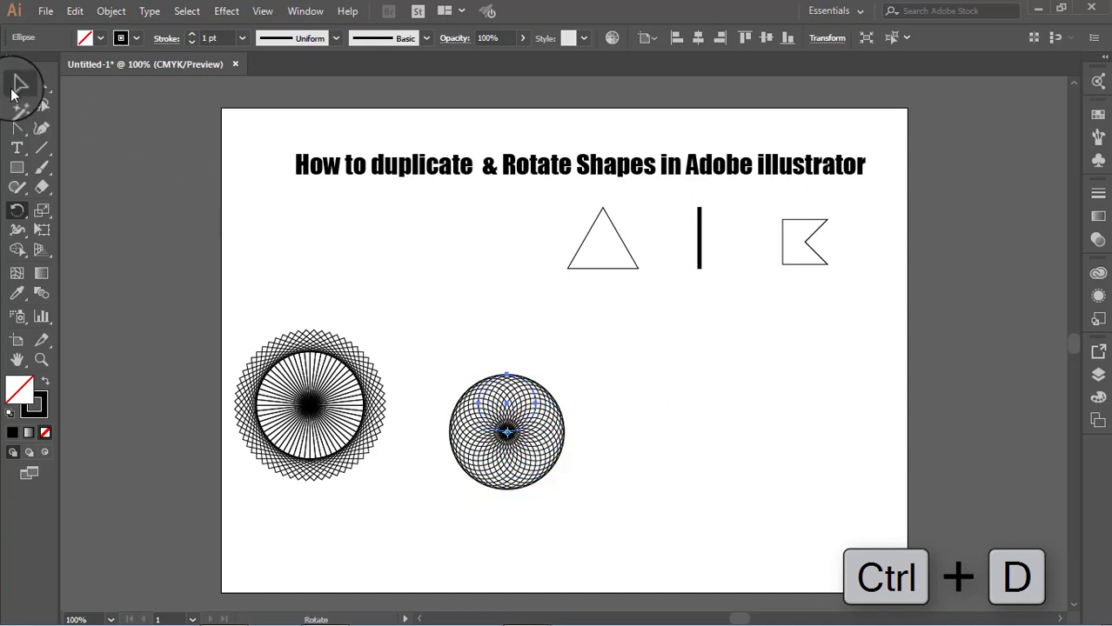
pyautogui.moveTo(450, 357); pyautogui.dragTo(507, 529)
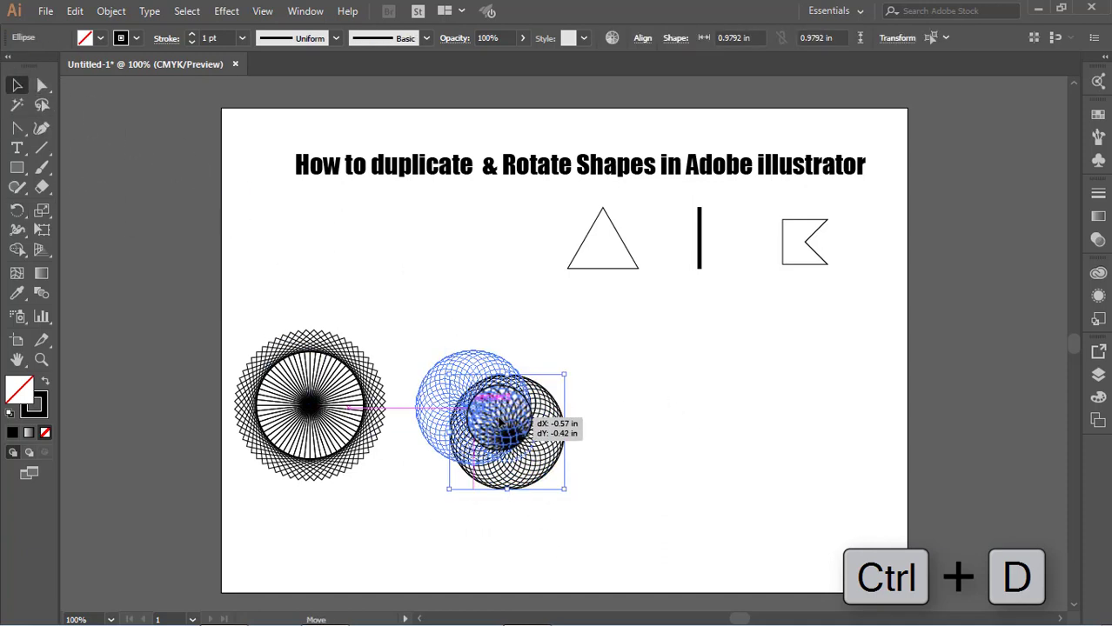
pyautogui.moveTo(522, 435); pyautogui.dragTo(488, 412)
pyautogui.moveTo(540, 465); pyautogui.dragTo(555, 490)
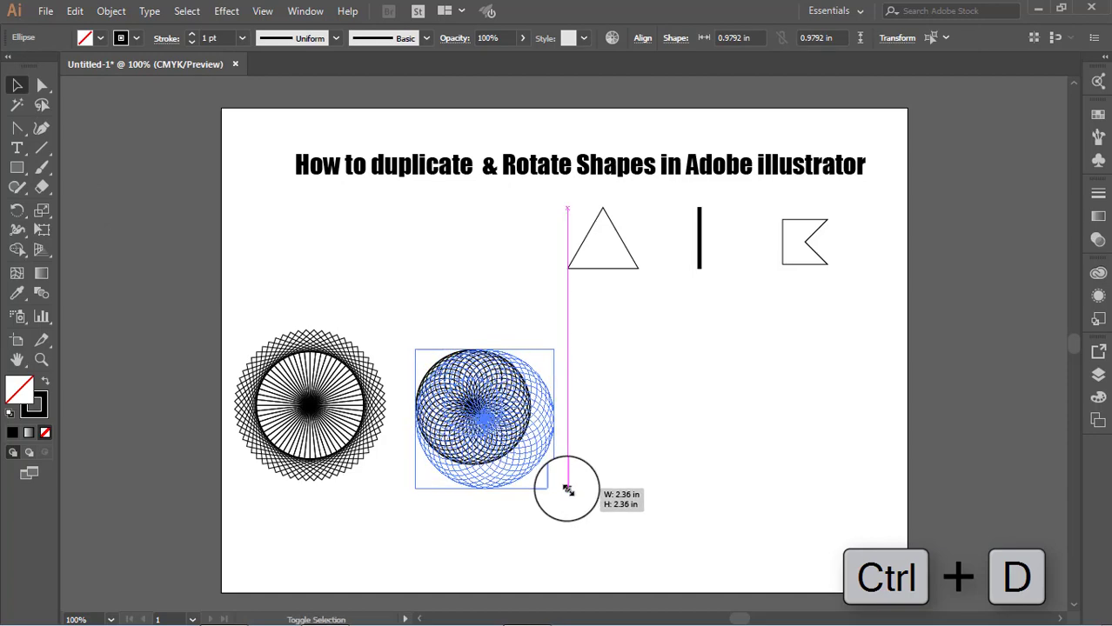
pyautogui.click(663, 449)
pyautogui.moveTo(615, 263); pyautogui.dragTo(692, 446)
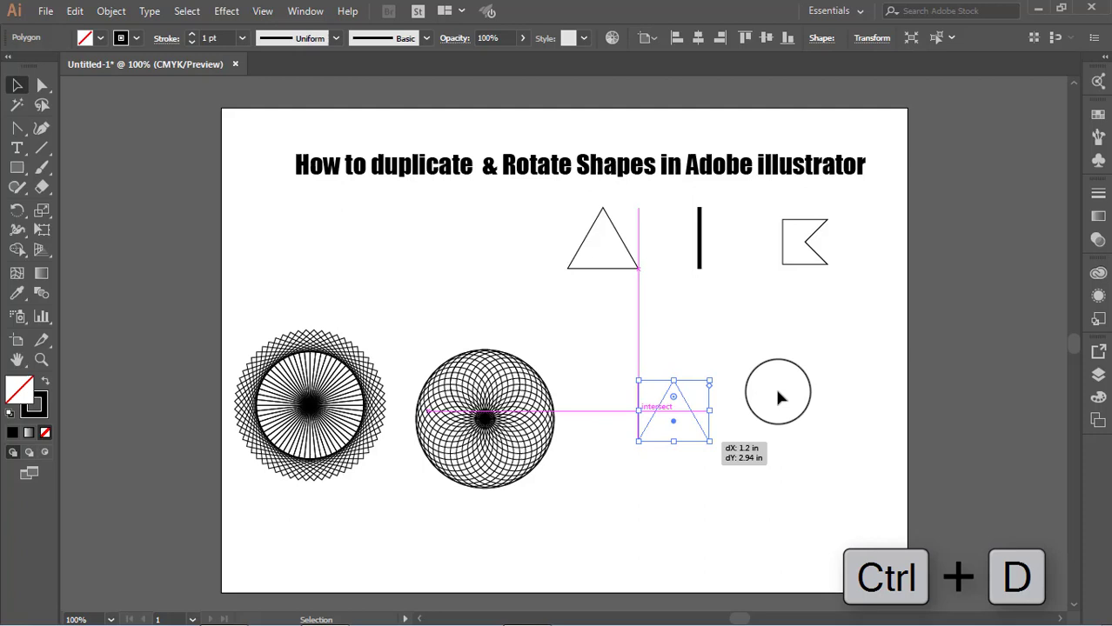
# Step: Build a star from triangle copies rotated 10° around its base
pyautogui.click(17, 210)
pyautogui.moveTo(650, 360); pyautogui.dragTo(672, 441)
pyautogui.keyDown('alt'); pyautogui.click(672, 441); pyautogui.keyUp('alt')
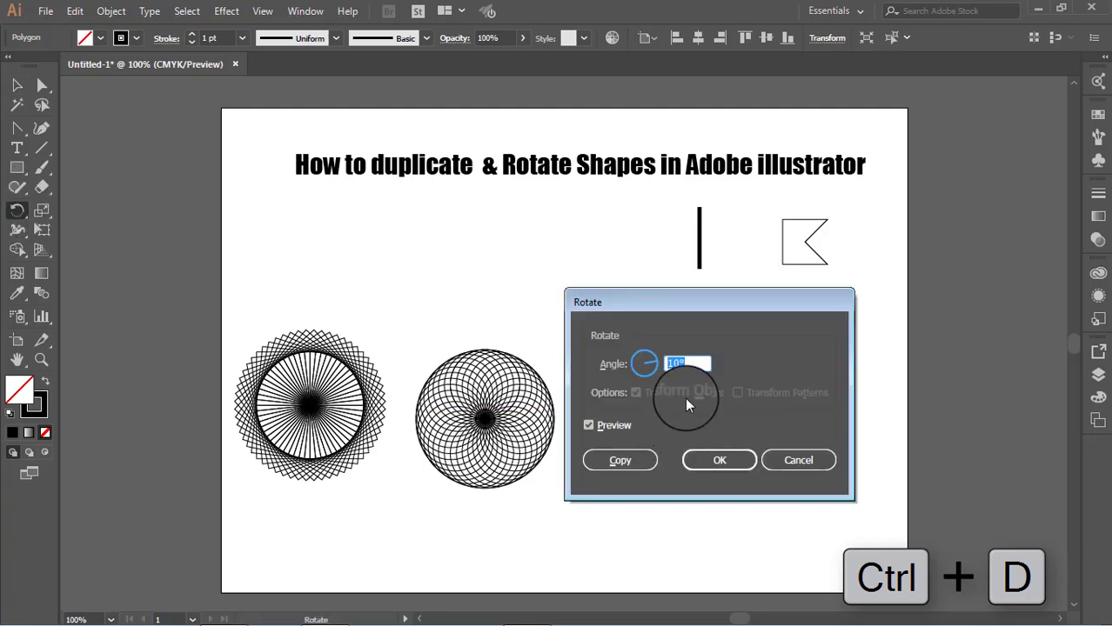
pyautogui.click(805, 460)
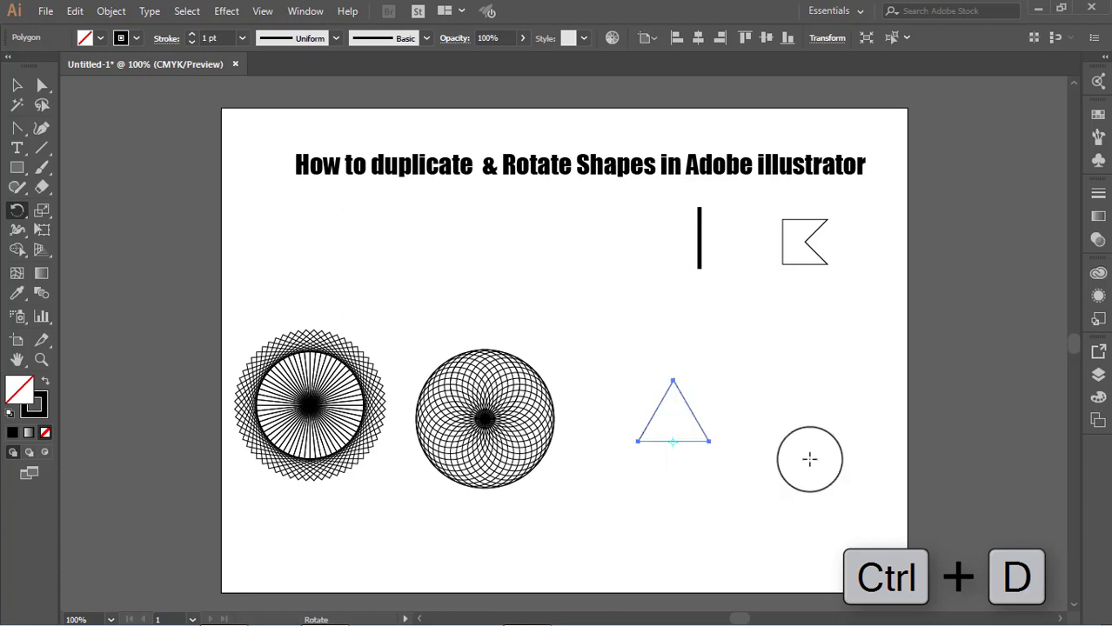
pyautogui.hotkey('ctrl', 'd')
pyautogui.hotkey('ctrl', 'd')
pyautogui.hotkey('ctrl', 'd')
pyautogui.hotkey('ctrl', 'd')
pyautogui.hotkey('ctrl', 'd')
pyautogui.hotkey('ctrl', 'd')
pyautogui.hotkey('ctrl', 'd')
pyautogui.hotkey('ctrl', 'd')
pyautogui.hotkey('ctrl', 'd')
pyautogui.hotkey('ctrl', 'd')
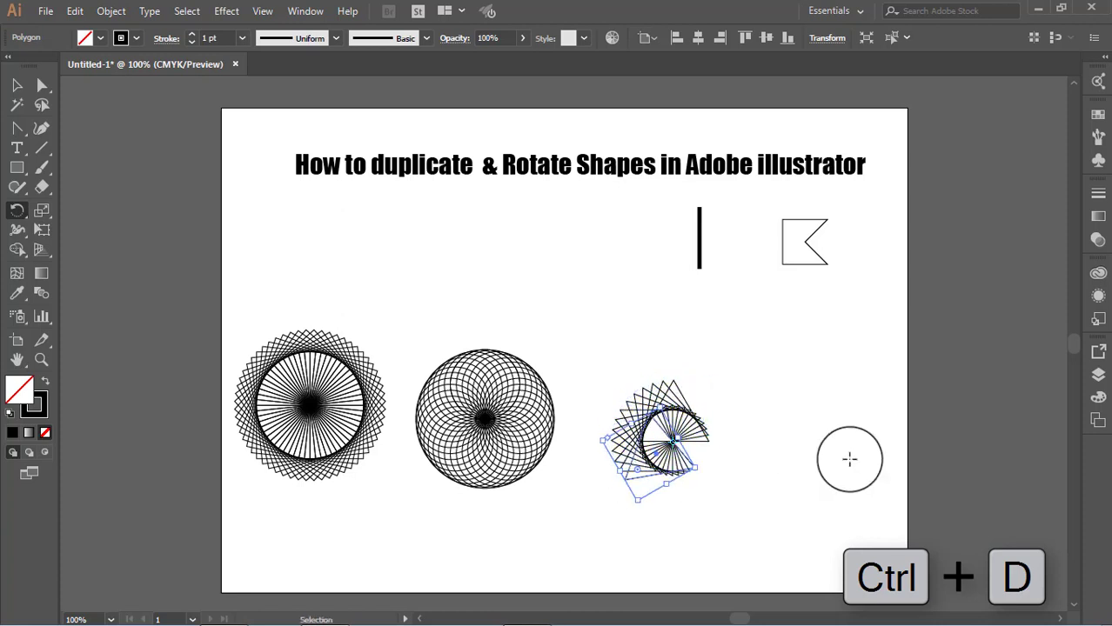
pyautogui.hotkey('ctrl', 'd')
pyautogui.hotkey('ctrl', 'd')
pyautogui.hotkey('ctrl', 'd')
pyautogui.hotkey('ctrl', 'd')
pyautogui.hotkey('ctrl', 'd')
pyautogui.hotkey('ctrl', 'd')
pyautogui.hotkey('ctrl', 'd')
pyautogui.hotkey('ctrl', 'd')
pyautogui.hotkey('ctrl', 'd')
pyautogui.hotkey('ctrl', 'd')
pyautogui.hotkey('ctrl', 'd')
pyautogui.hotkey('ctrl', 'd')
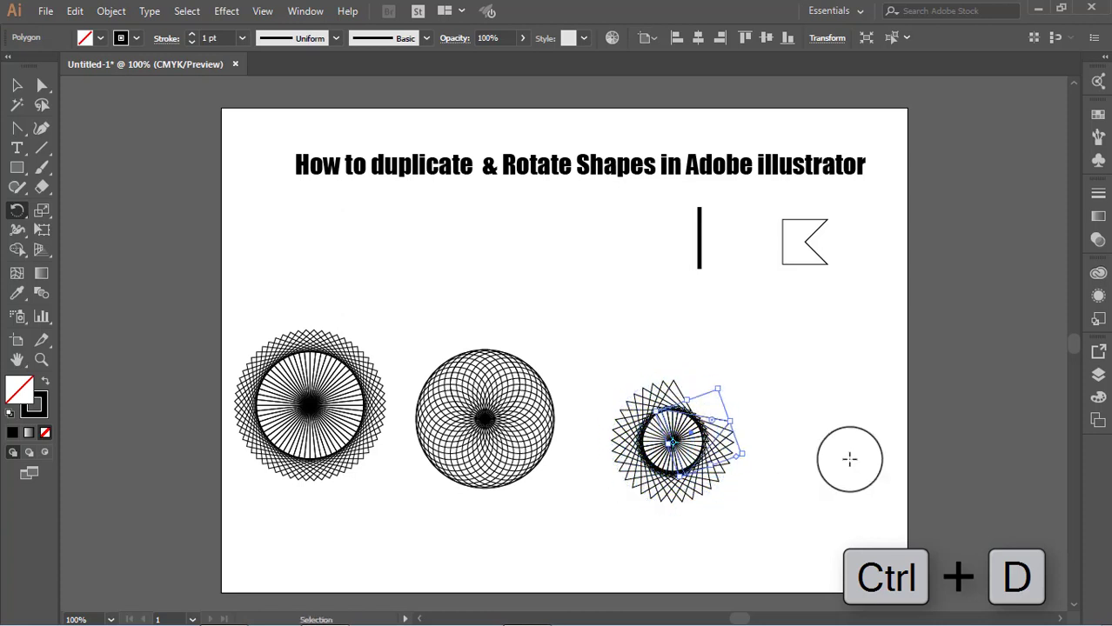
pyautogui.hotkey('ctrl', 'd')
pyautogui.hotkey('ctrl', 'd')
pyautogui.hotkey('ctrl', 'd')
pyautogui.hotkey('ctrl', 'd')
pyautogui.hotkey('ctrl', 'd')
pyautogui.hotkey('ctrl', 'd')
pyautogui.hotkey('ctrl', 'd')
pyautogui.hotkey('ctrl', 'd')
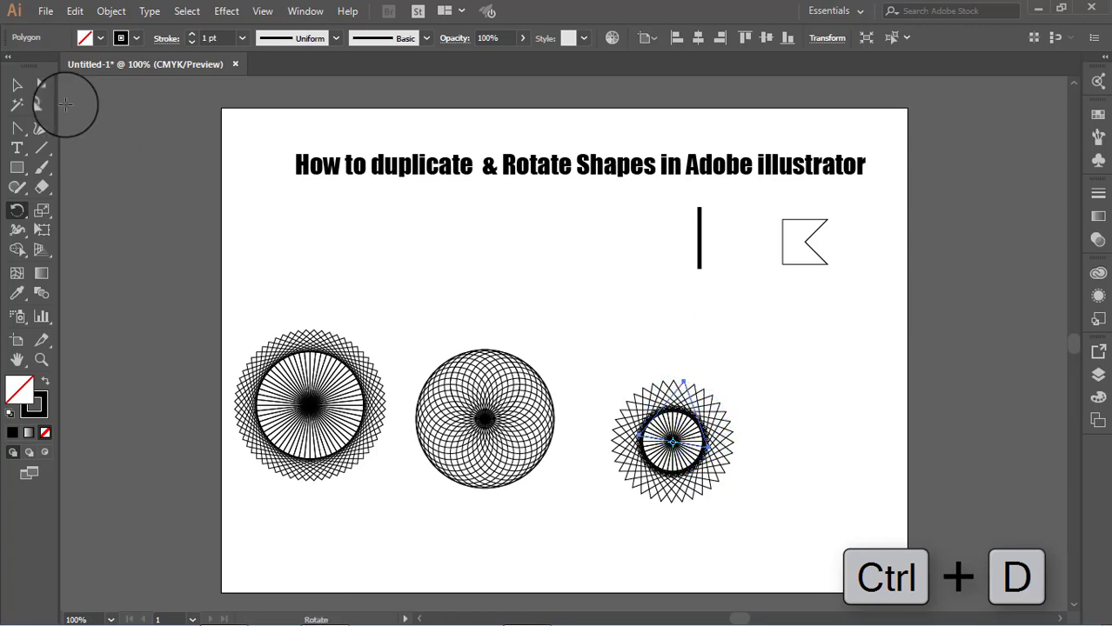
# Step: Move the triangle star rosette under the title at top left
pyautogui.click(17, 84)
pyautogui.moveTo(605, 358); pyautogui.dragTo(733, 515)
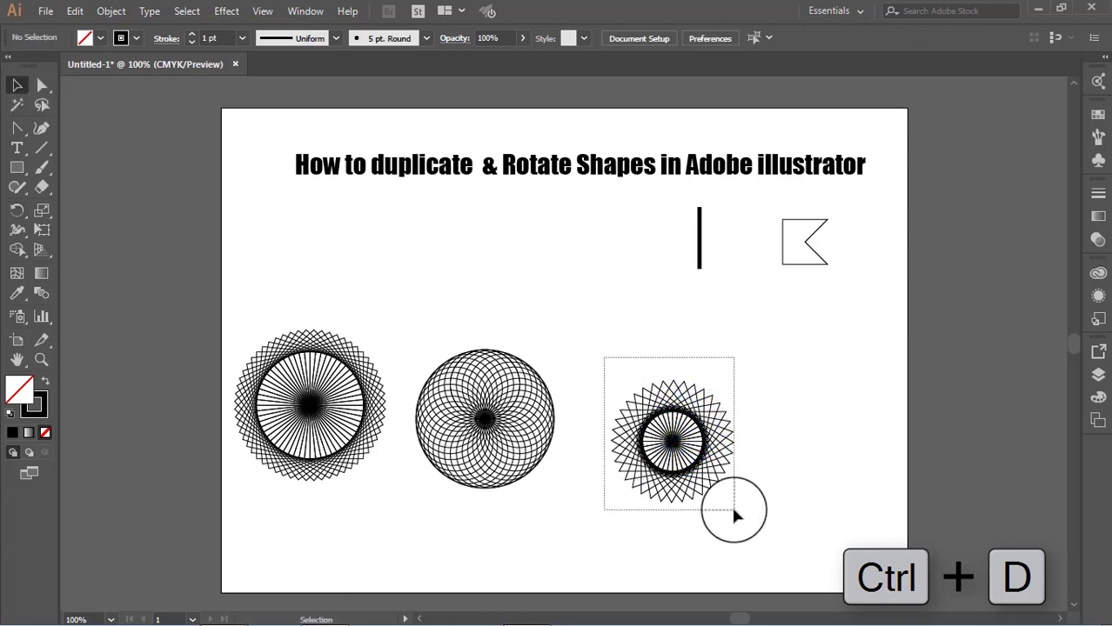
pyautogui.moveTo(674, 452); pyautogui.dragTo(384, 259)
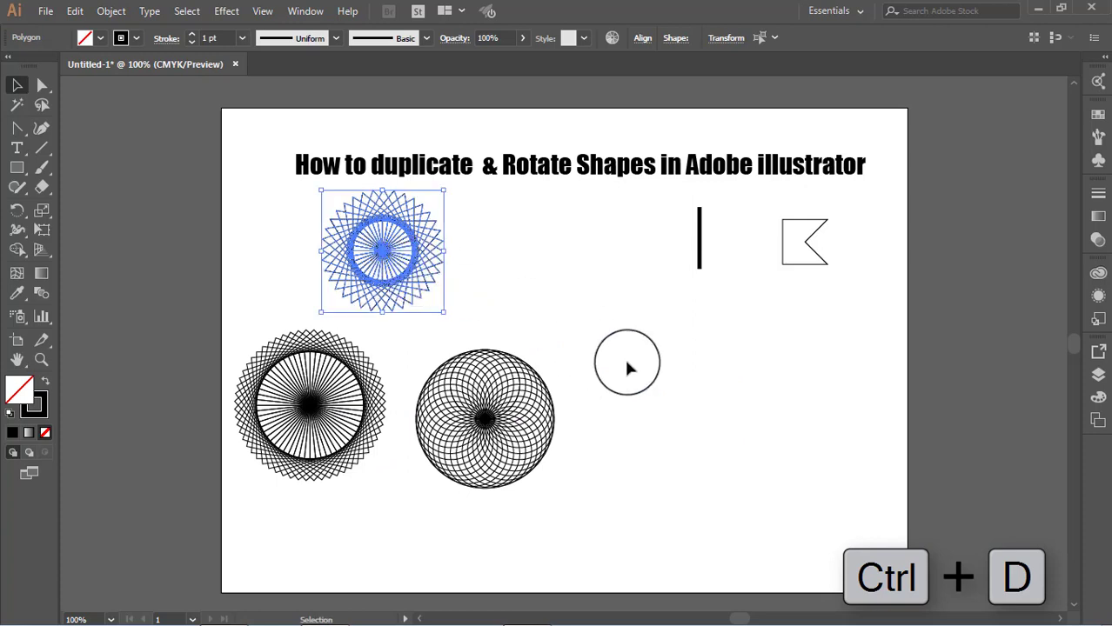
# Step: Move the small circle aside and fan line copies around the line's bottom end
pyautogui.moveTo(626, 364); pyautogui.dragTo(719, 434)
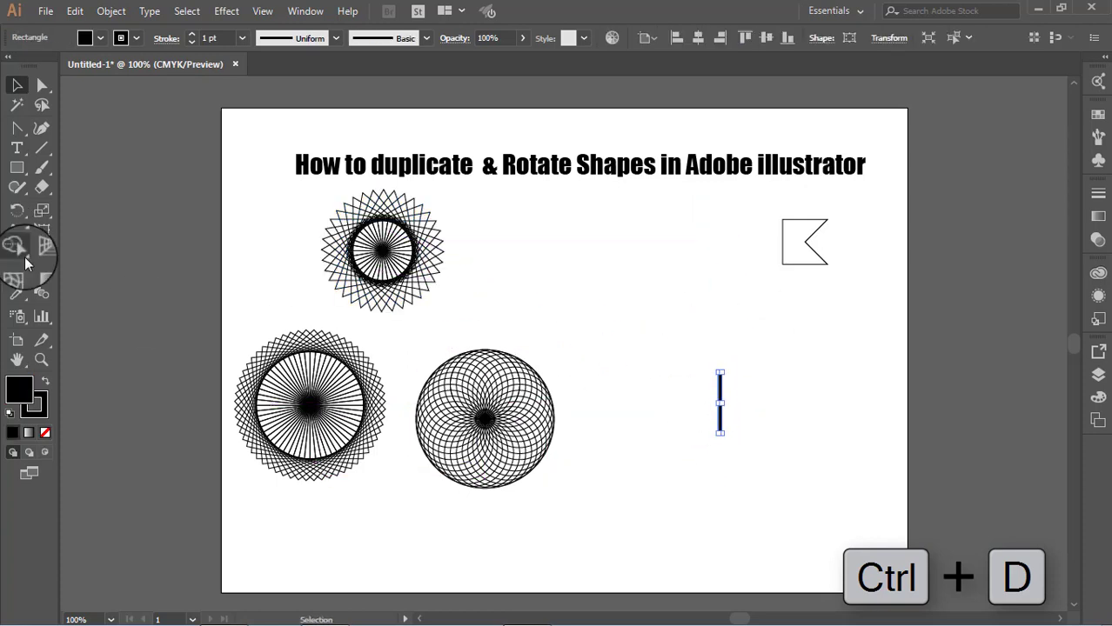
pyautogui.click(16, 210)
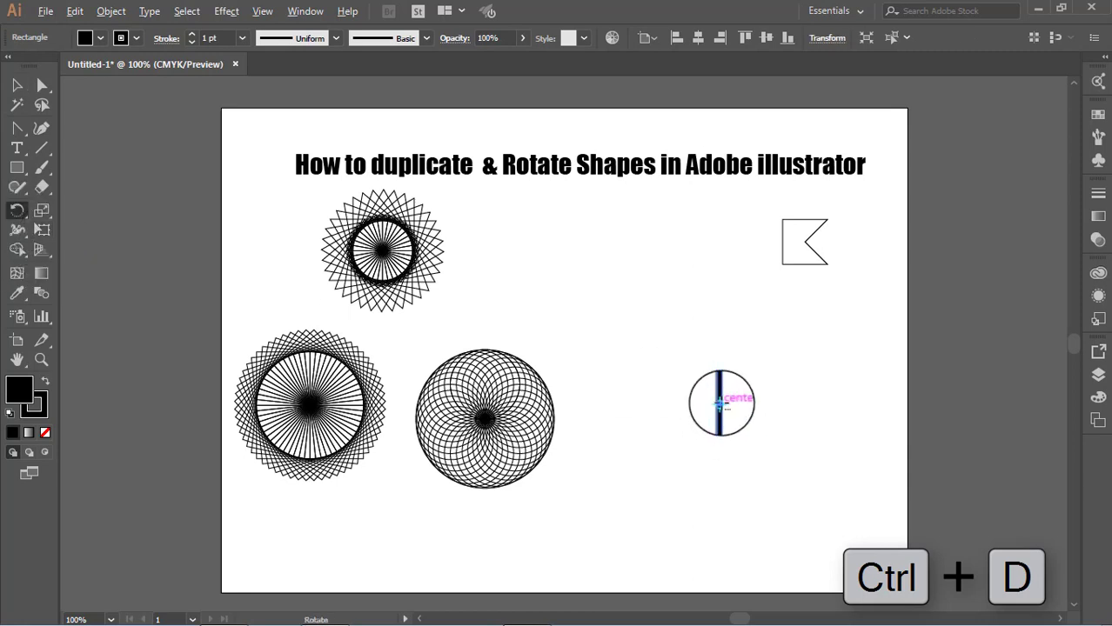
pyautogui.keyDown('alt'); pyautogui.click(719, 432); pyautogui.keyUp('alt')
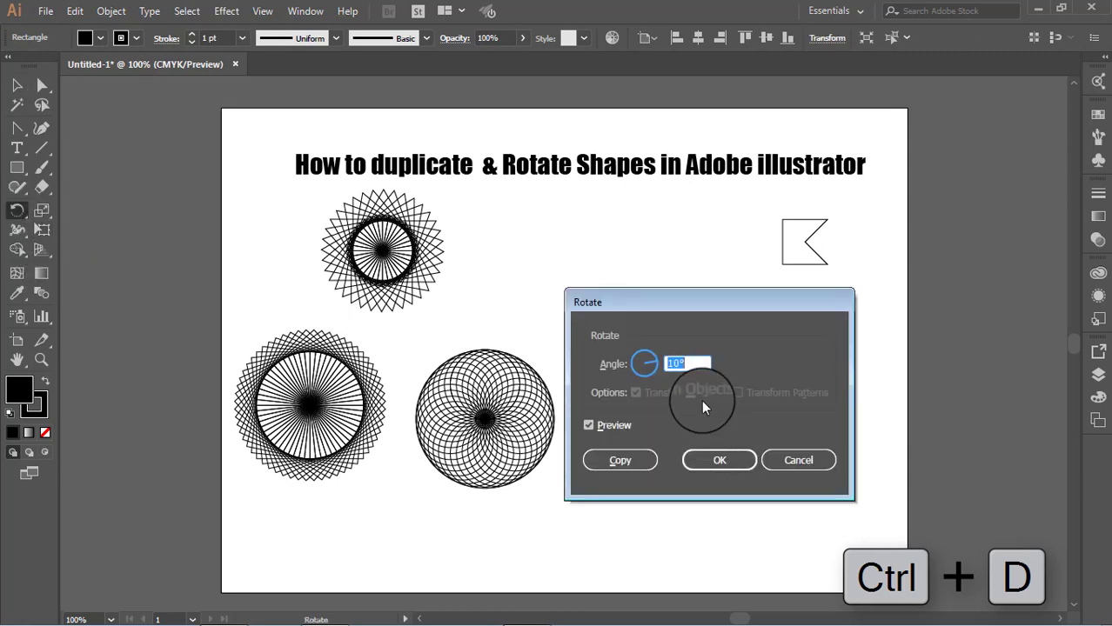
pyautogui.click(626, 461)
pyautogui.hotkey('ctrl', 'd')
pyautogui.hotkey('ctrl', 'd')
pyautogui.hotkey('ctrl', 'd')
pyautogui.hotkey('ctrl', 'd')
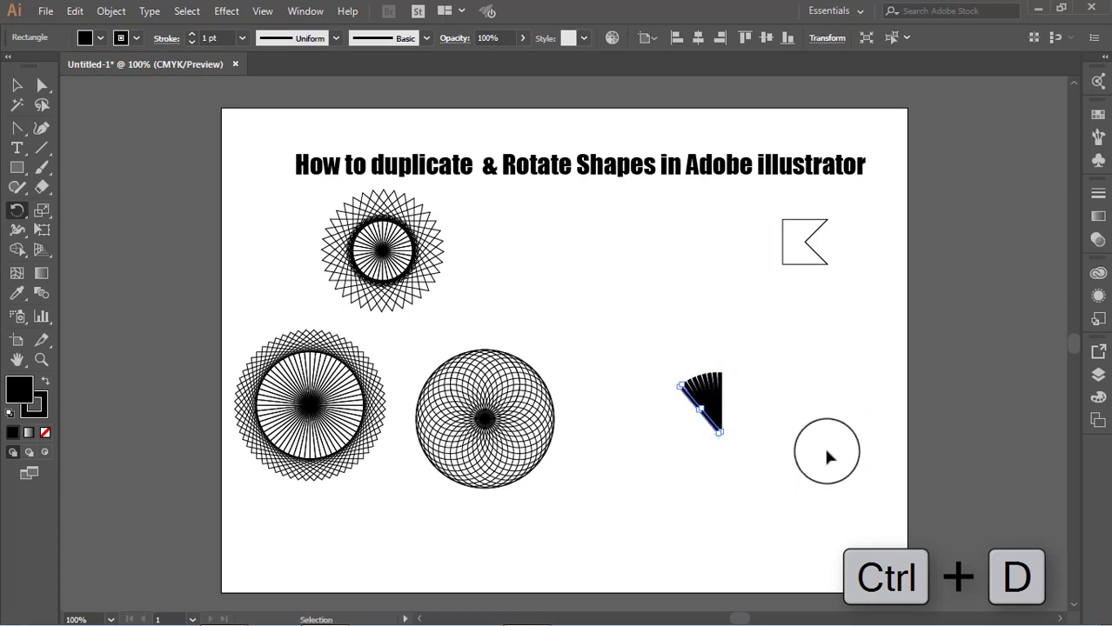
pyautogui.hotkey('ctrl', 'd')
pyautogui.hotkey('ctrl', 'd')
pyautogui.hotkey('ctrl', 'd')
pyautogui.hotkey('ctrl', 'd')
pyautogui.hotkey('ctrl', 'd')
pyautogui.hotkey('ctrl', 'd')
pyautogui.hotkey('ctrl', 'd')
pyautogui.hotkey('ctrl', 'd')
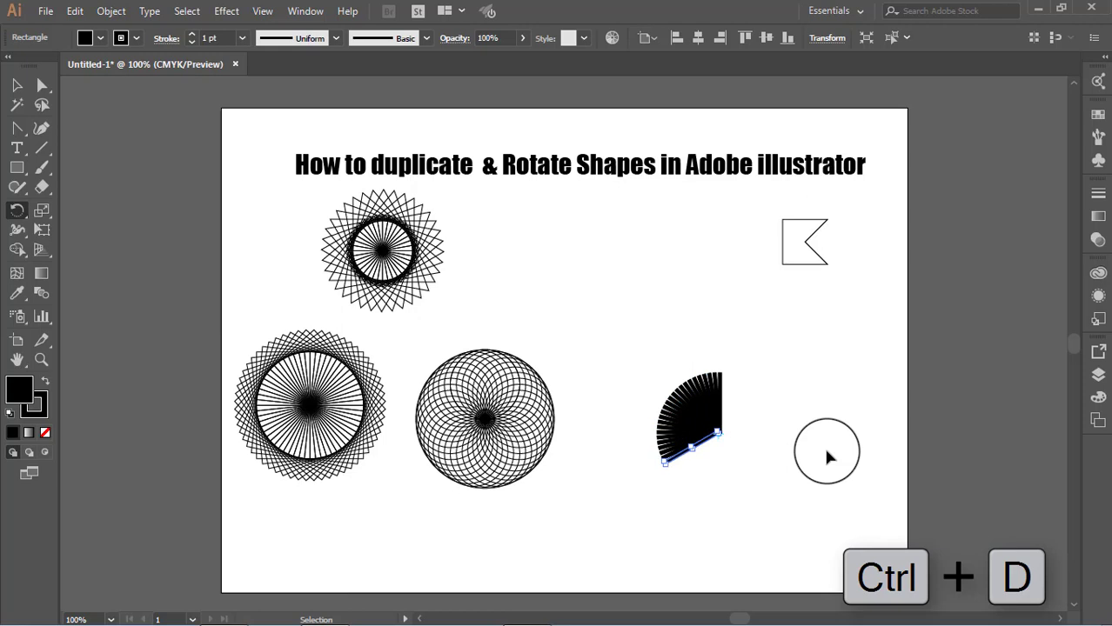
pyautogui.hotkey('ctrl', 'd')
pyautogui.hotkey('ctrl', 'd')
pyautogui.hotkey('ctrl', 'd')
pyautogui.hotkey('ctrl', 'd')
pyautogui.hotkey('ctrl', 'd')
pyautogui.hotkey('ctrl', 'd')
pyautogui.hotkey('ctrl', 'd')
pyautogui.hotkey('ctrl', 'd')
pyautogui.hotkey('ctrl', 'd')
pyautogui.hotkey('ctrl', 'd')
pyautogui.hotkey('ctrl', 'd')
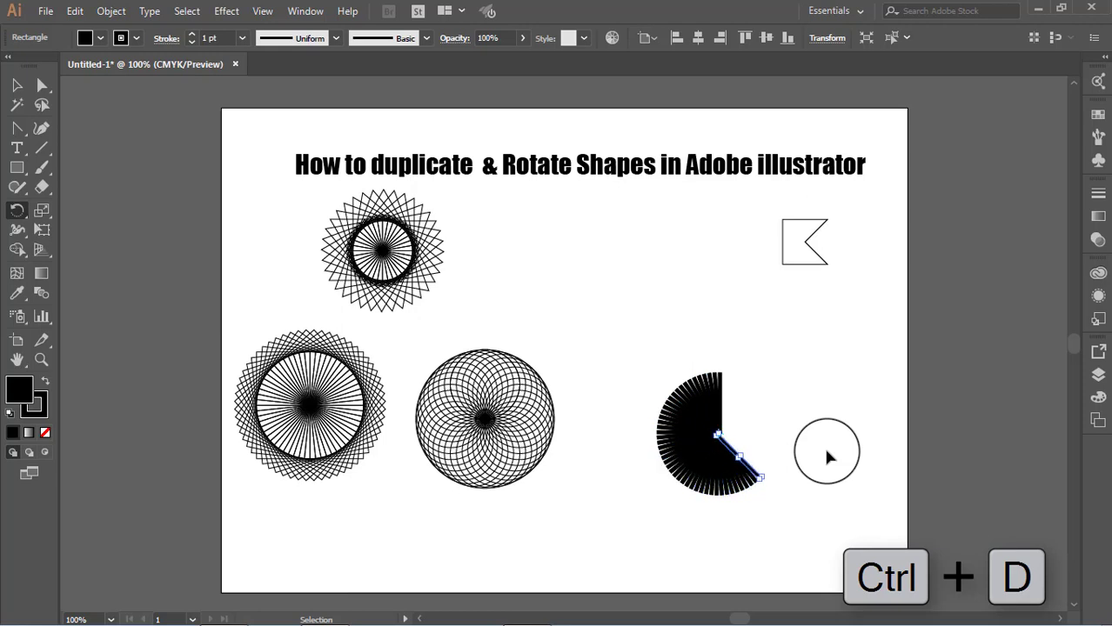
pyautogui.hotkey('ctrl', 'd')
pyautogui.hotkey('ctrl', 'd')
pyautogui.hotkey('ctrl', 'd')
pyautogui.hotkey('ctrl', 'd')
pyautogui.hotkey('ctrl', 'd')
pyautogui.hotkey('ctrl', 'd')
pyautogui.hotkey('ctrl', 'd')
pyautogui.hotkey('ctrl', 'd')
pyautogui.hotkey('ctrl', 'd')
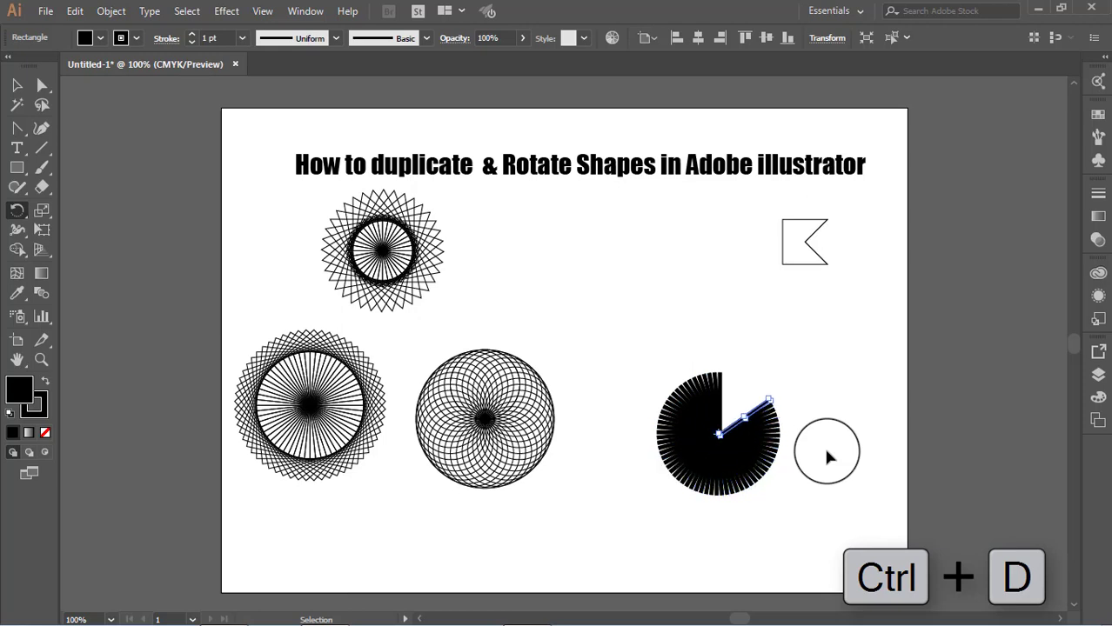
pyautogui.hotkey('ctrl', 'd')
pyautogui.hotkey('ctrl', 'd')
pyautogui.hotkey('ctrl', 'd')
pyautogui.hotkey('ctrl', 'd')
pyautogui.hotkey('ctrl', 'd')
pyautogui.hotkey('ctrl', 'd')
pyautogui.hotkey('ctrl', 'd')
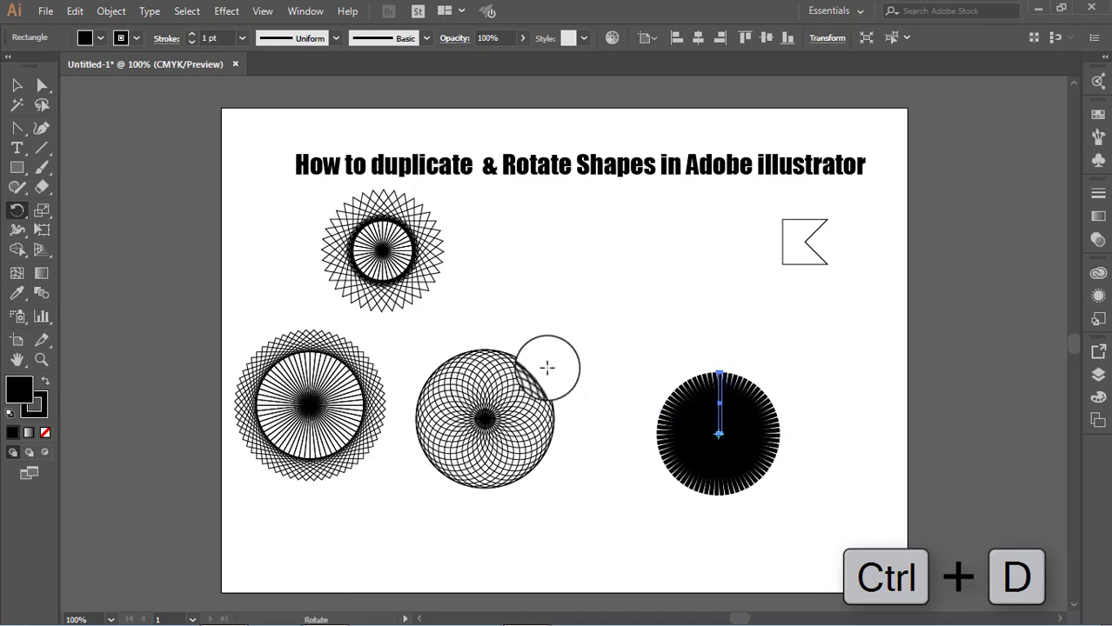
# Step: Enlarge the dense black disc at top centre and move the flag and circle lower right
pyautogui.click(16, 85)
pyautogui.moveTo(636, 325); pyautogui.dragTo(783, 513)
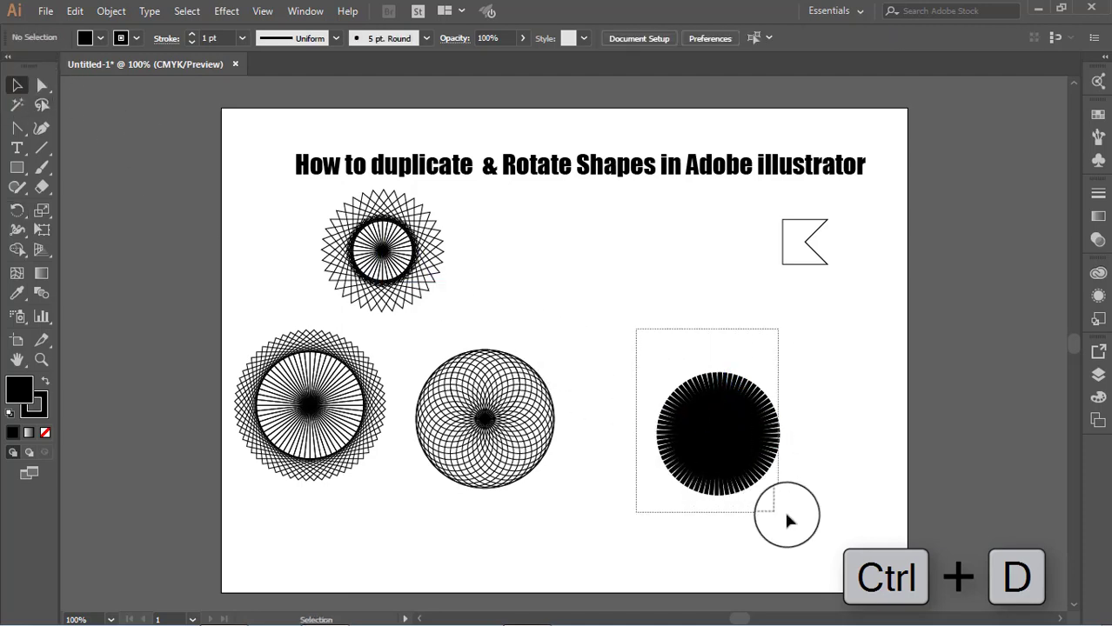
pyautogui.moveTo(773, 365); pyautogui.dragTo(827, 304)
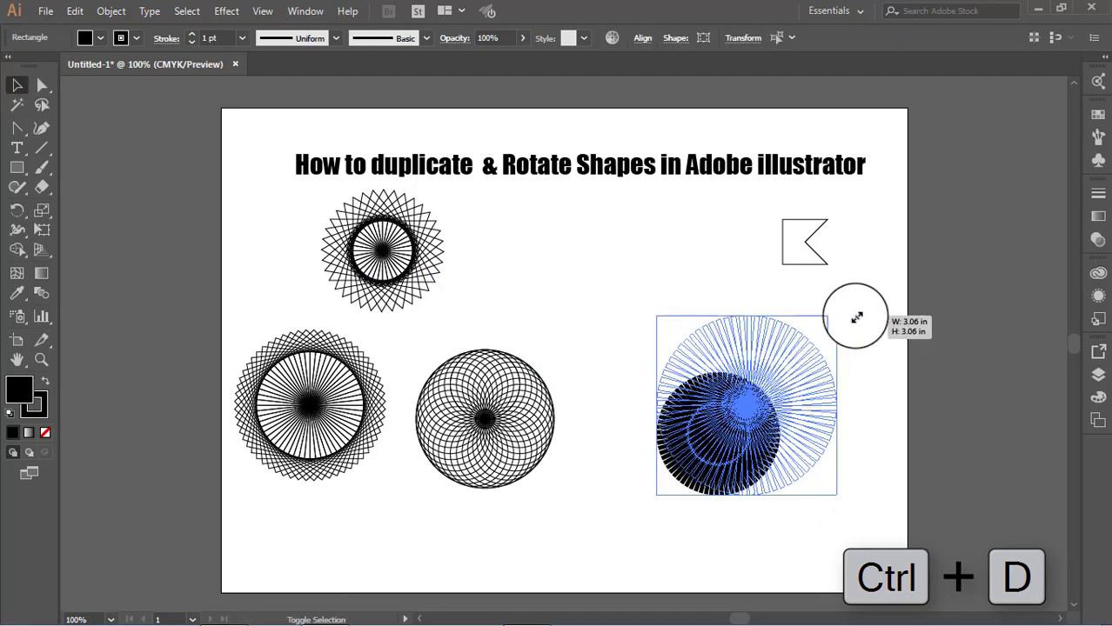
pyautogui.moveTo(770, 419); pyautogui.dragTo(639, 292)
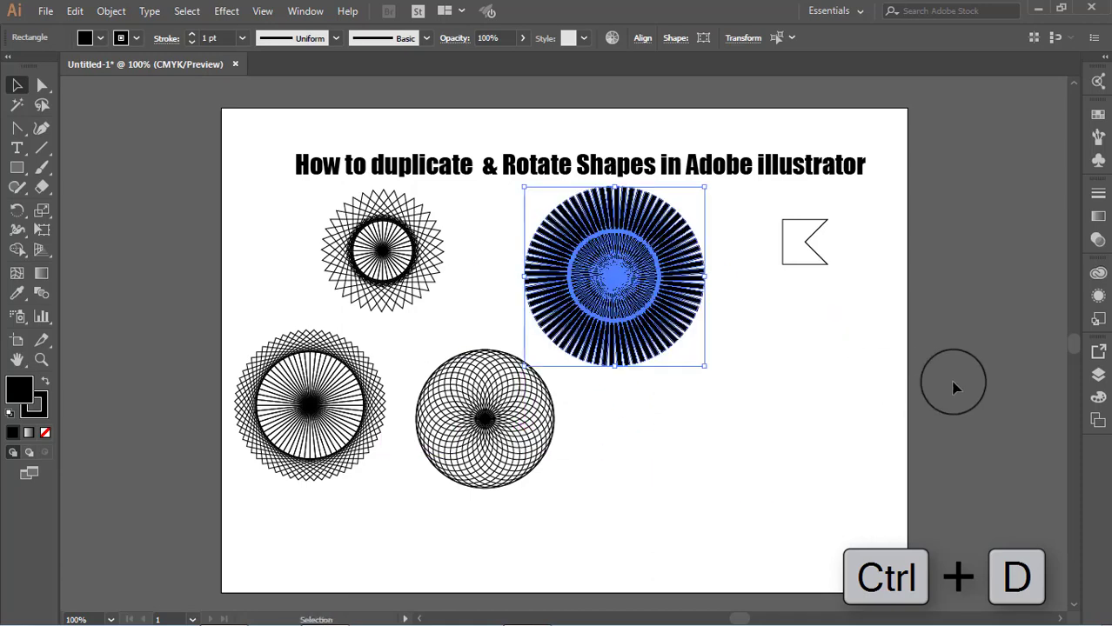
pyautogui.click(952, 381)
pyautogui.moveTo(802, 240); pyautogui.dragTo(794, 476)
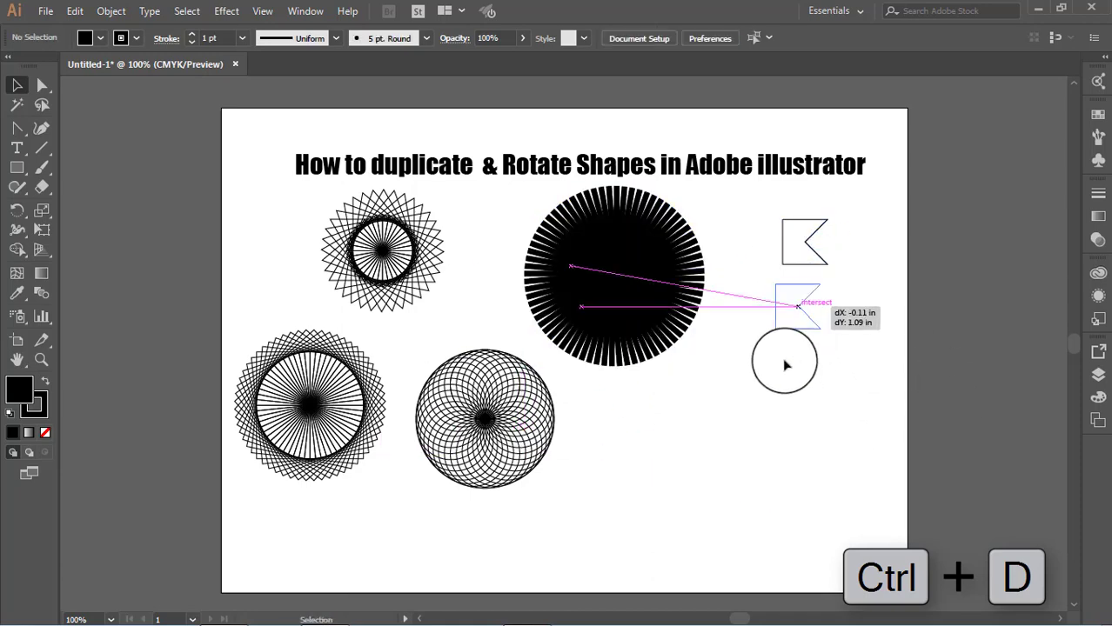
pyautogui.click(16, 210)
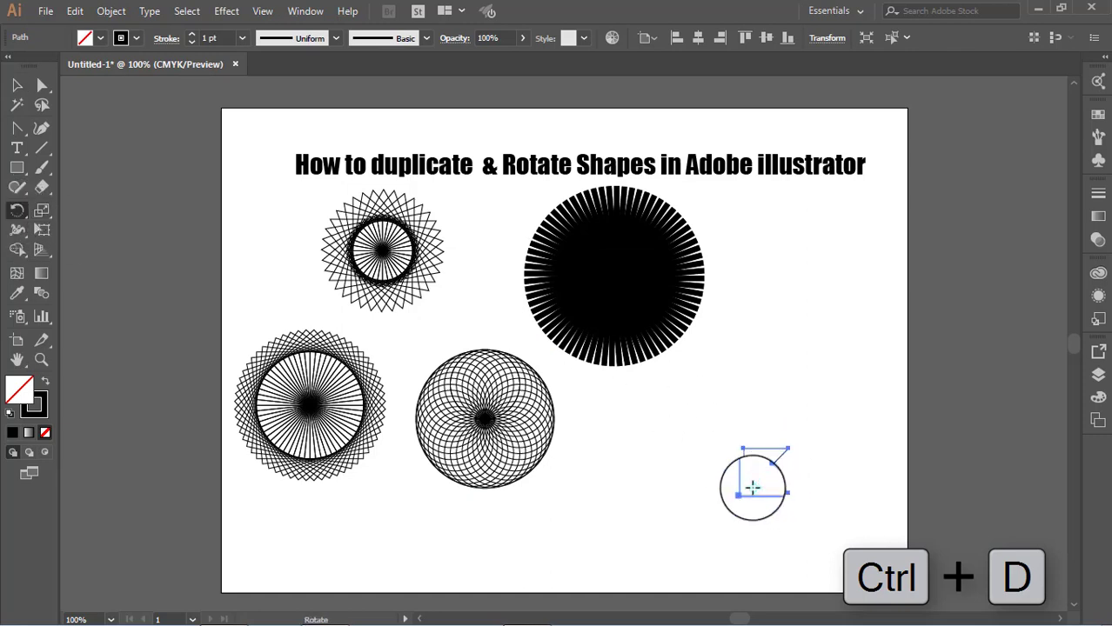
# Step: Copy the flag repeatedly at 10° around a shared pivot to form a swirl
pyautogui.keyDown('alt'); pyautogui.click(729, 459); pyautogui.keyUp('alt')
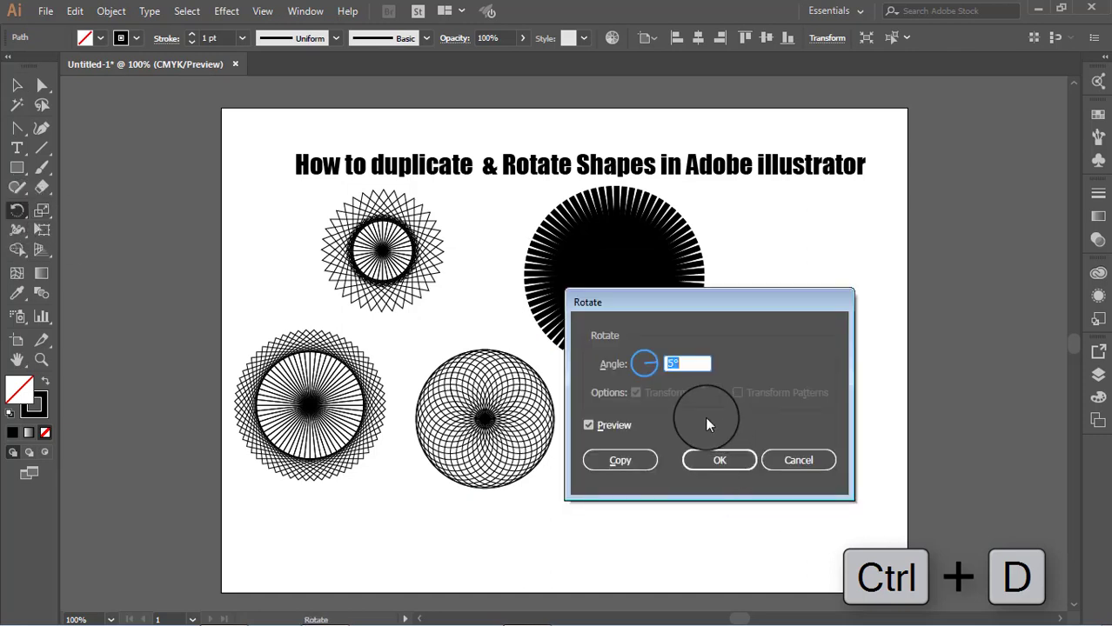
pyautogui.write('10')
pyautogui.click(648, 457)
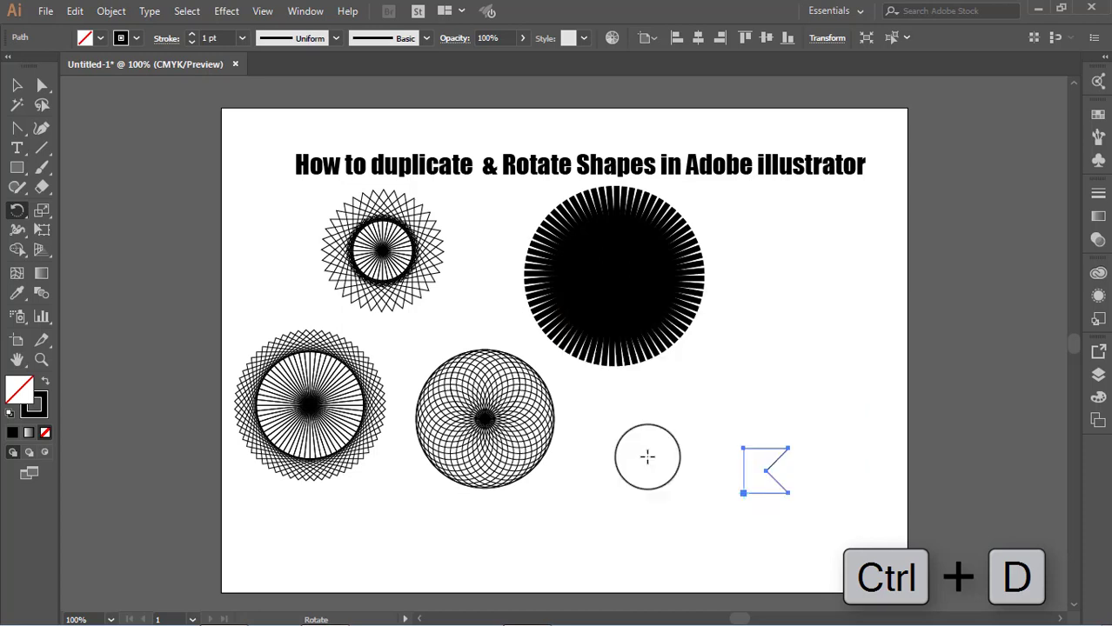
pyautogui.hotkey('ctrl', 'd')
pyautogui.hotkey('ctrl', 'd')
pyautogui.hotkey('ctrl', 'd')
pyautogui.hotkey('ctrl', 'd')
pyautogui.hotkey('ctrl', 'd')
pyautogui.hotkey('ctrl', 'd')
pyautogui.hotkey('ctrl', 'd')
pyautogui.hotkey('ctrl', 'd')
pyautogui.hotkey('ctrl', 'd')
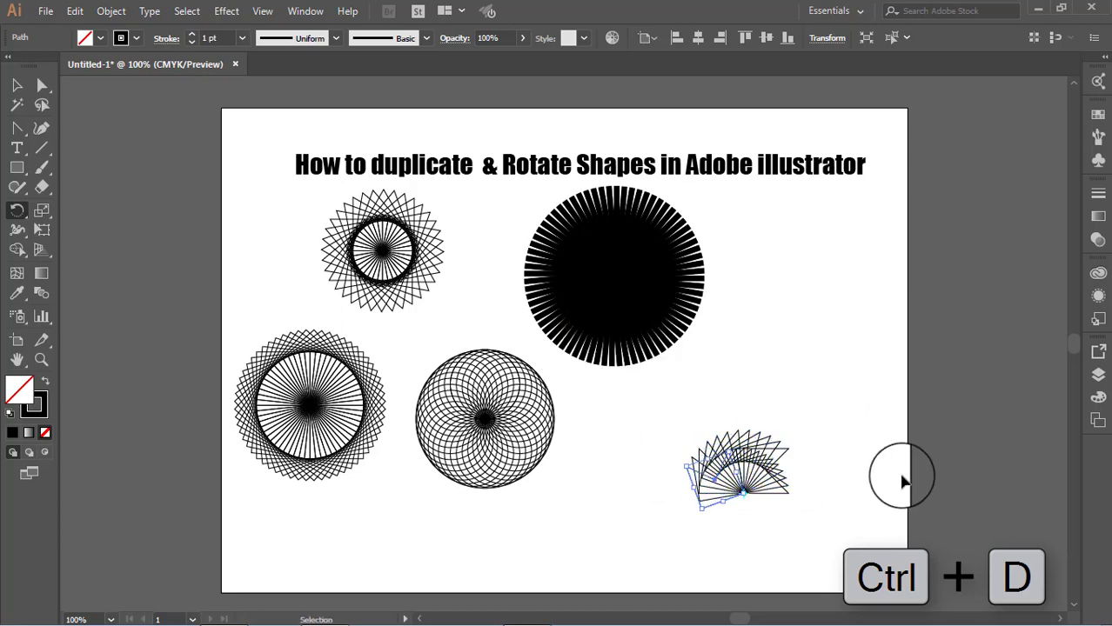
pyautogui.hotkey('ctrl', 'd')
pyautogui.hotkey('ctrl', 'd')
pyautogui.hotkey('ctrl', 'd')
pyautogui.hotkey('ctrl', 'd')
pyautogui.hotkey('ctrl', 'd')
pyautogui.hotkey('ctrl', 'd')
pyautogui.hotkey('ctrl', 'd')
pyautogui.hotkey('ctrl', 'd')
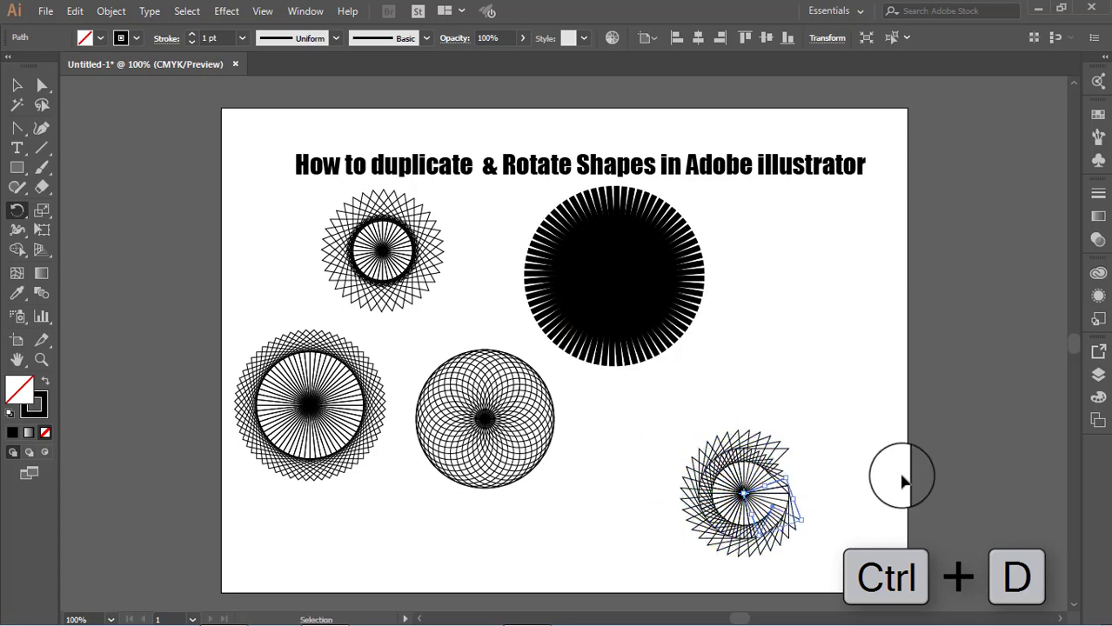
pyautogui.hotkey('ctrl', 'd')
pyautogui.hotkey('ctrl', 'd')
pyautogui.click(17, 85)
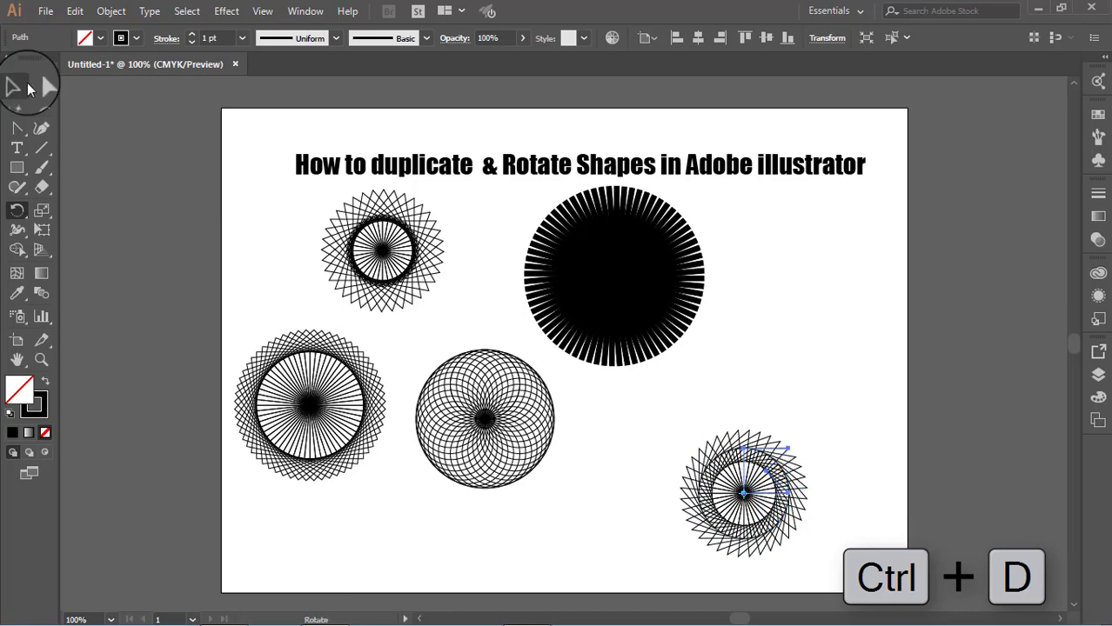
pyautogui.click(561, 476)
# Step: Move the flag swirl to the upper right and the black disc to the lower right
pyautogui.moveTo(787, 522); pyautogui.dragTo(858, 298)
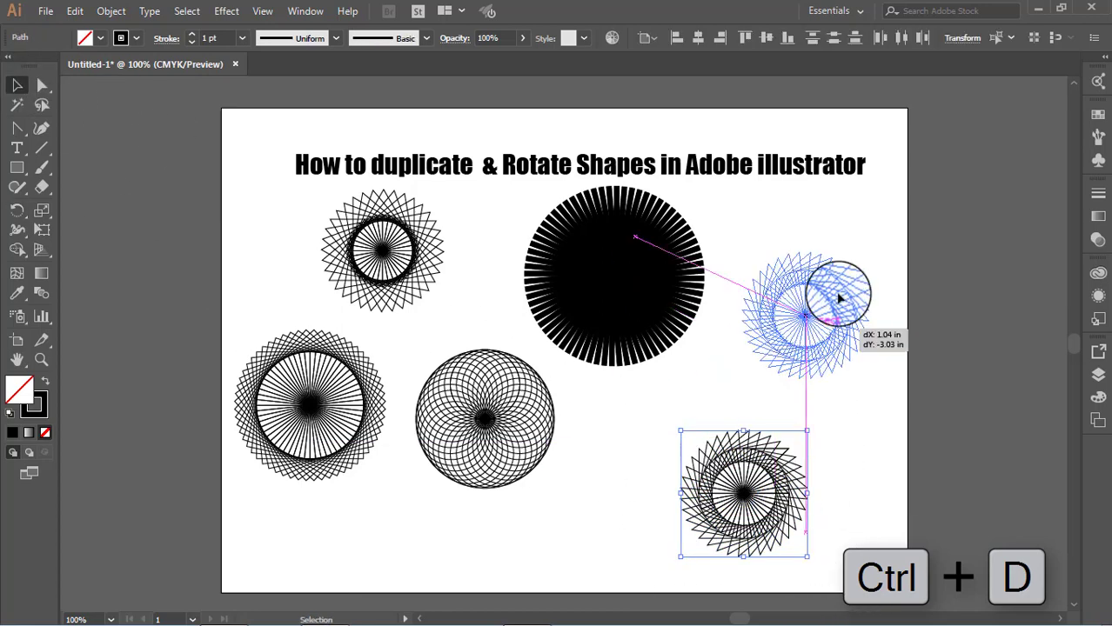
pyautogui.click(517, 226)
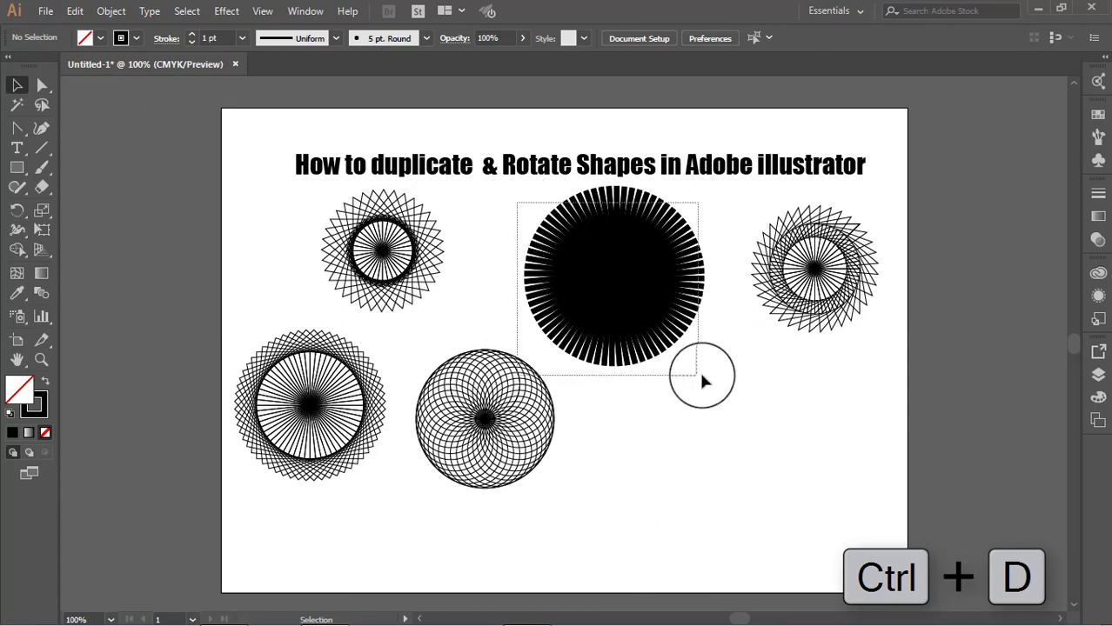
pyautogui.moveTo(701, 376); pyautogui.dragTo(698, 374)
pyautogui.click(731, 322)
pyautogui.moveTo(733, 325); pyautogui.dragTo(514, 258)
pyautogui.moveTo(661, 296)
pyautogui.mouseDown()
pyautogui.moveTo(808, 477)
pyautogui.moveTo(850, 471)
pyautogui.mouseUp()
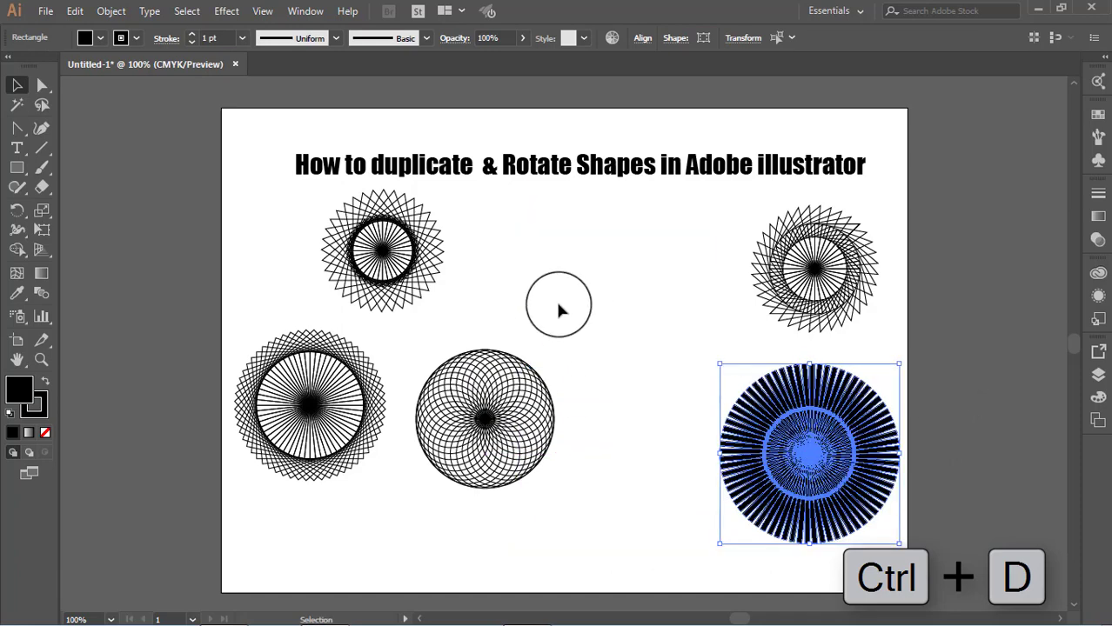
# Step: Move the star rosette to top middle and the spiky rosette to top left
pyautogui.moveTo(280, 186); pyautogui.dragTo(474, 313)
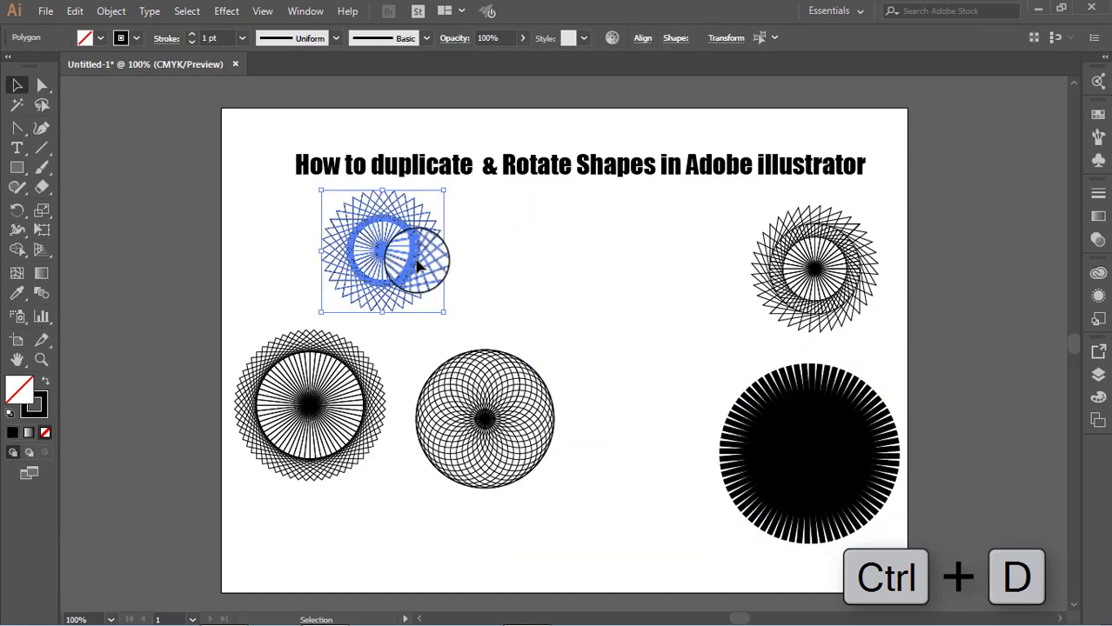
pyautogui.moveTo(417, 266); pyautogui.dragTo(657, 276)
pyautogui.moveTo(248, 327); pyautogui.dragTo(372, 509)
pyautogui.moveTo(346, 361)
pyautogui.mouseDown()
pyautogui.moveTo(348, 300)
pyautogui.moveTo(403, 225)
pyautogui.mouseUp()
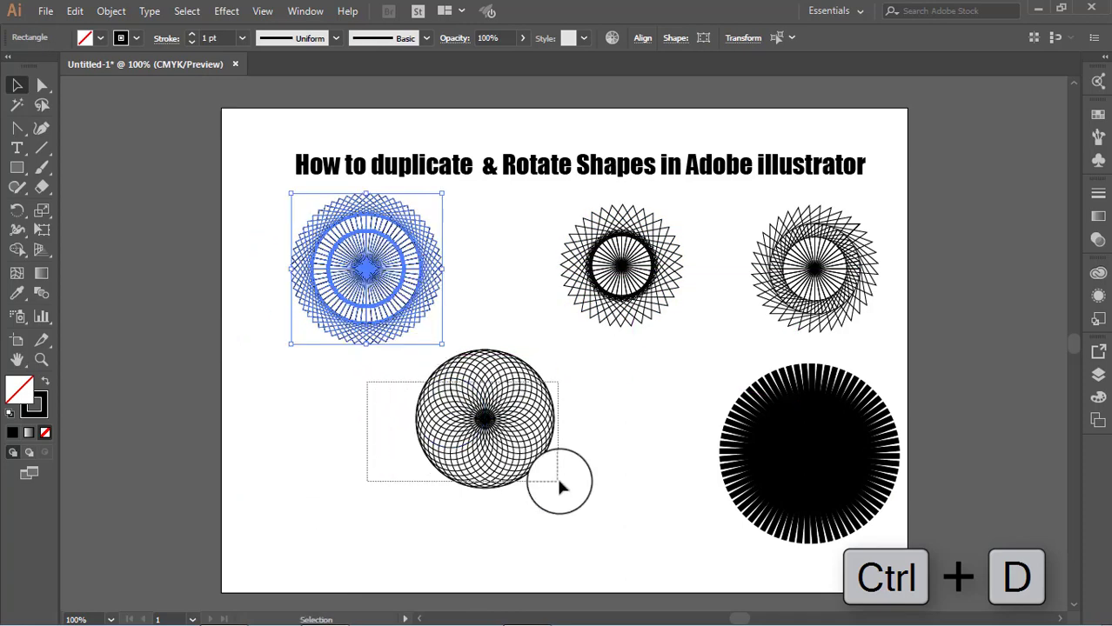
# Step: Enlarge the lace circle rosette and place it at bottom left
pyautogui.moveTo(558, 481); pyautogui.dragTo(558, 481)
pyautogui.moveTo(472, 452); pyautogui.dragTo(419, 535)
pyautogui.moveTo(502, 434)
pyautogui.mouseDown()
pyautogui.moveTo(545, 409)
pyautogui.moveTo(585, 351)
pyautogui.mouseUp()
pyautogui.moveTo(541, 451); pyautogui.dragTo(433, 457)
pyautogui.click(596, 439)
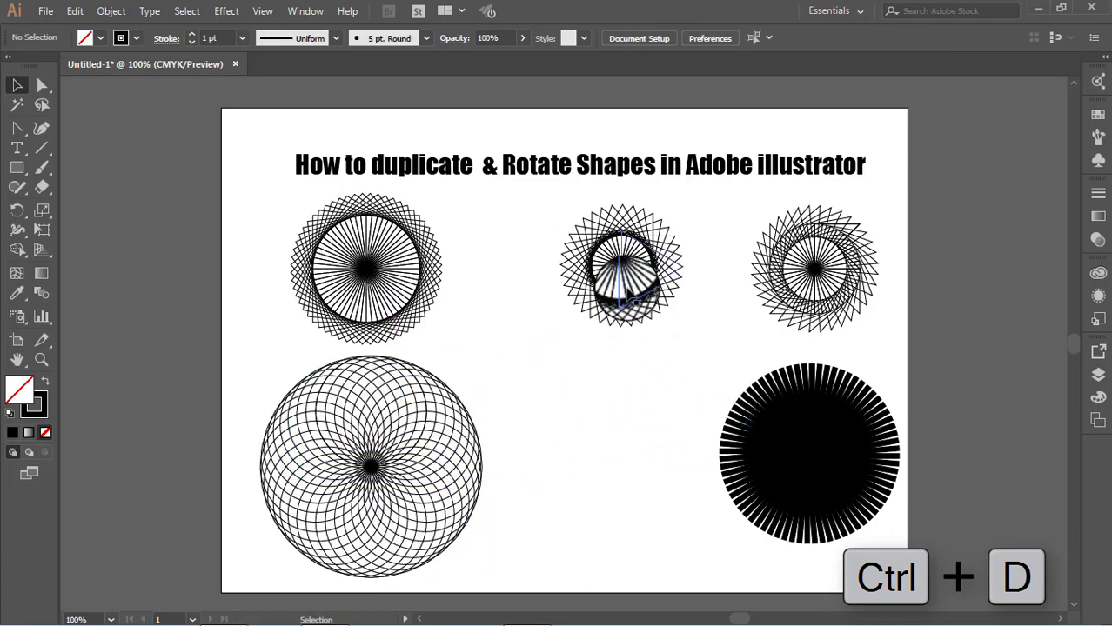
# Step: Enlarge the flag swirl at bottom middle and move the black disc to top right
pyautogui.moveTo(761, 313)
pyautogui.mouseDown()
pyautogui.moveTo(514, 446)
pyautogui.moveTo(534, 528)
pyautogui.mouseUp()
pyautogui.moveTo(652, 422); pyautogui.dragTo(709, 333)
pyautogui.click(935, 379)
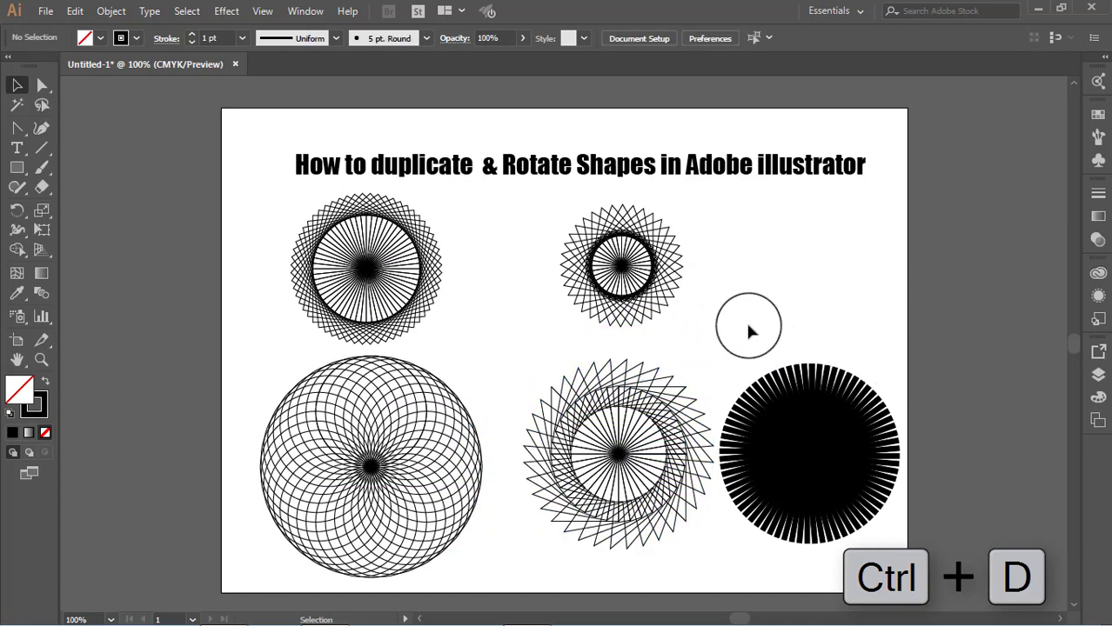
pyautogui.moveTo(744, 393); pyautogui.dragTo(895, 591)
pyautogui.moveTo(848, 499)
pyautogui.mouseDown()
pyautogui.moveTo(848, 355)
pyautogui.moveTo(859, 359)
pyautogui.mouseUp()
# Step: Enlarge the star rosette at top middle and raise the title higher
pyautogui.moveTo(550, 218); pyautogui.dragTo(681, 302)
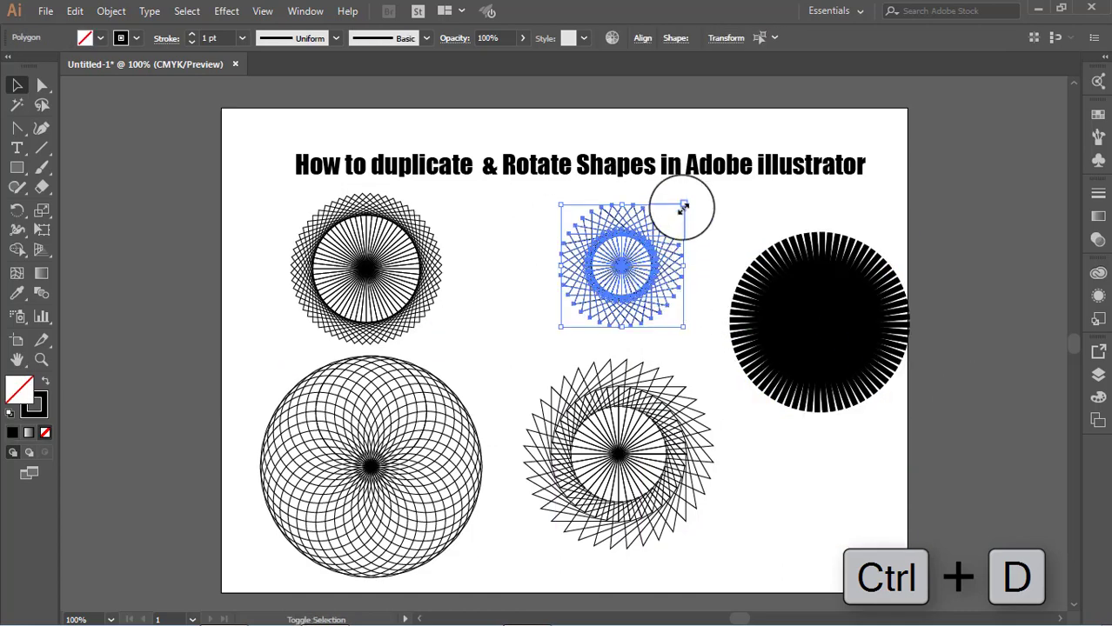
pyautogui.moveTo(683, 205); pyautogui.dragTo(746, 140)
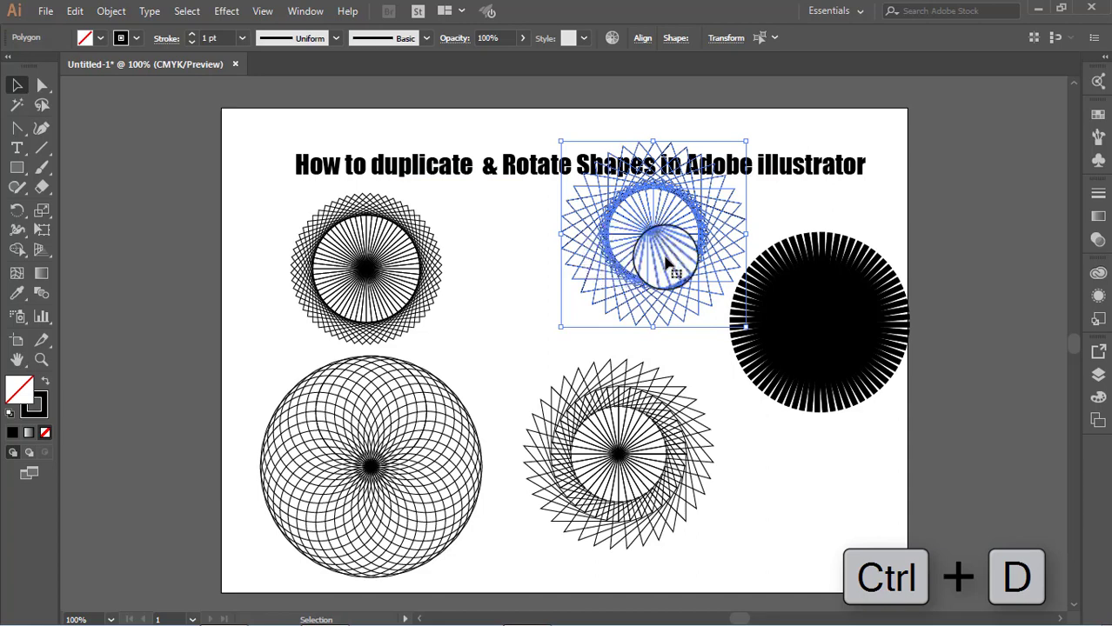
pyautogui.moveTo(657, 238); pyautogui.dragTo(607, 270)
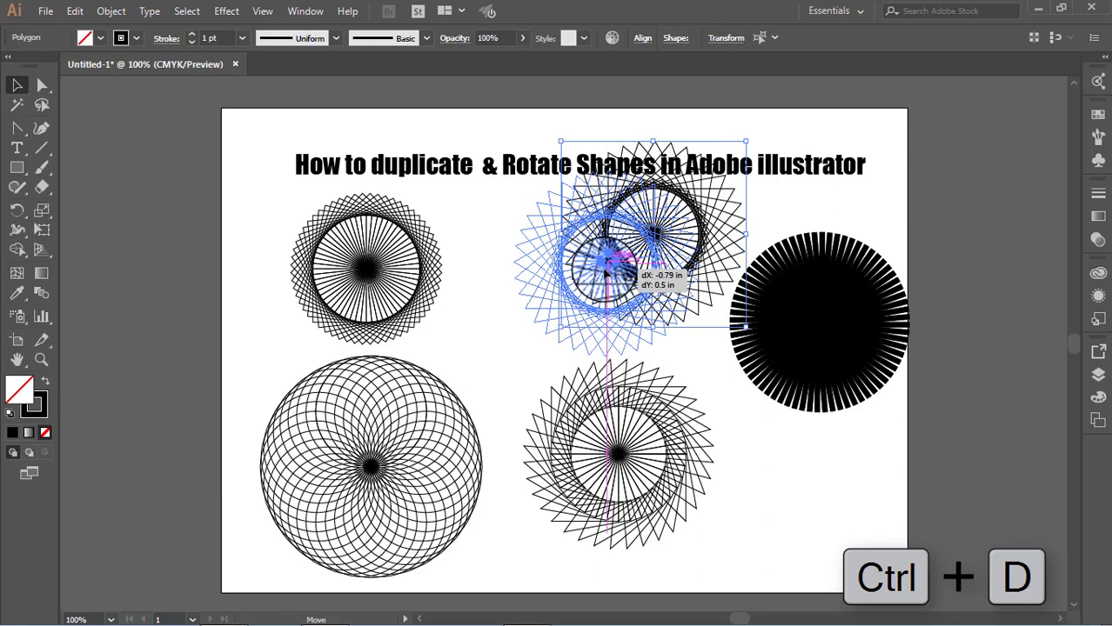
pyautogui.click(980, 248)
pyautogui.moveTo(856, 169); pyautogui.dragTo(843, 140)
pyautogui.moveTo(876, 219); pyautogui.dragTo(875, 218)
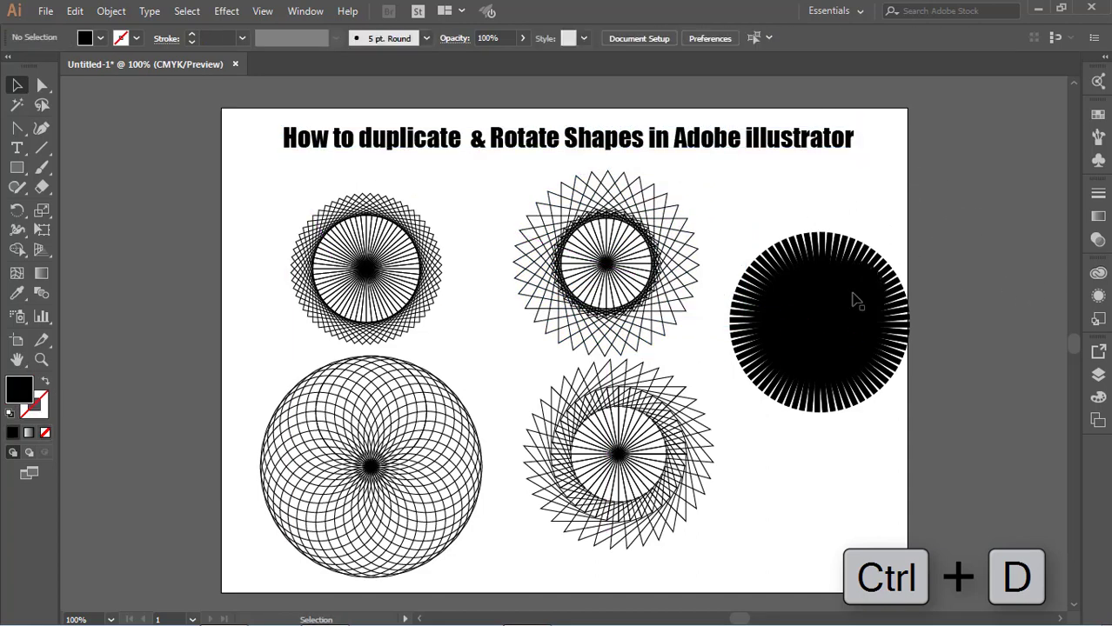
# Step: Nudge the flag swirl down and enlarge it to about 3.55 in
pyautogui.click(668, 506)
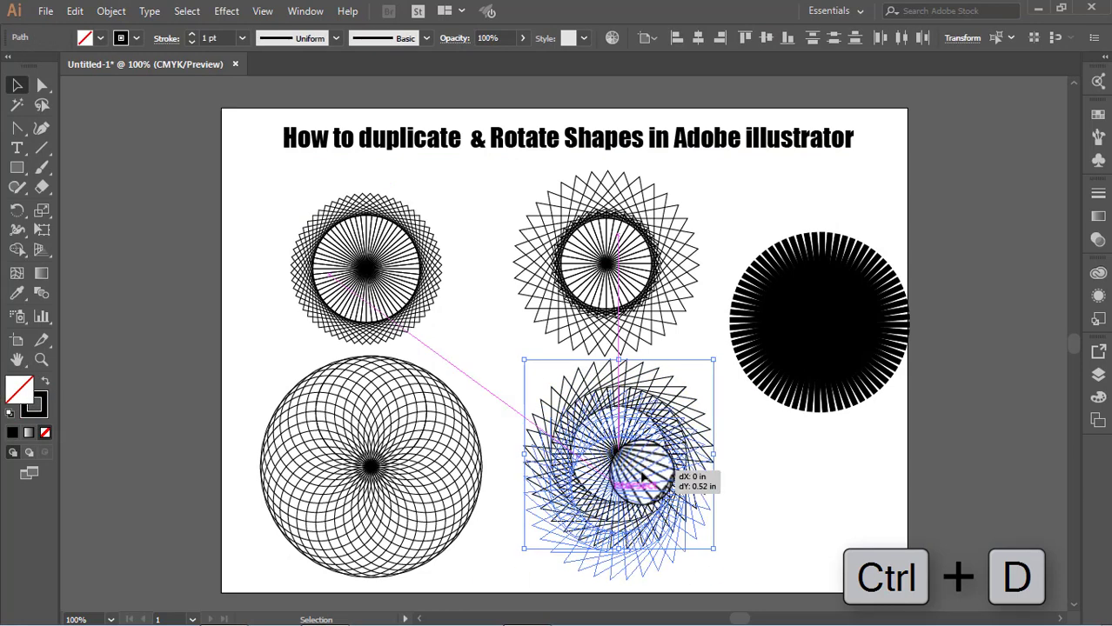
pyautogui.moveTo(668, 506); pyautogui.dragTo(666, 539)
pyautogui.moveTo(711, 393); pyautogui.dragTo(735, 416)
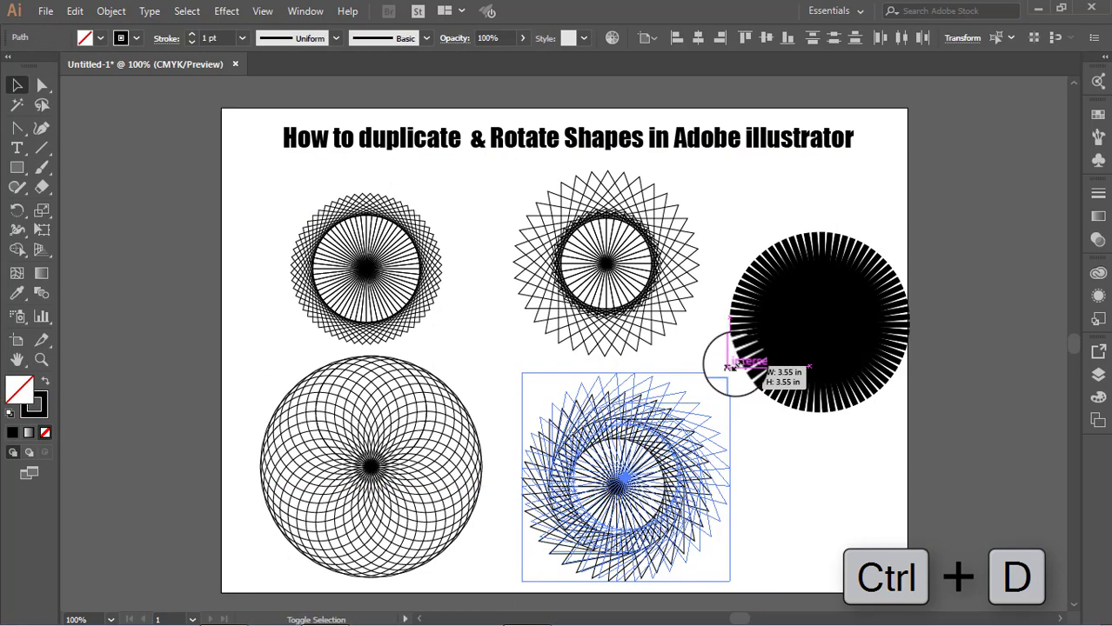
pyautogui.click(774, 561)
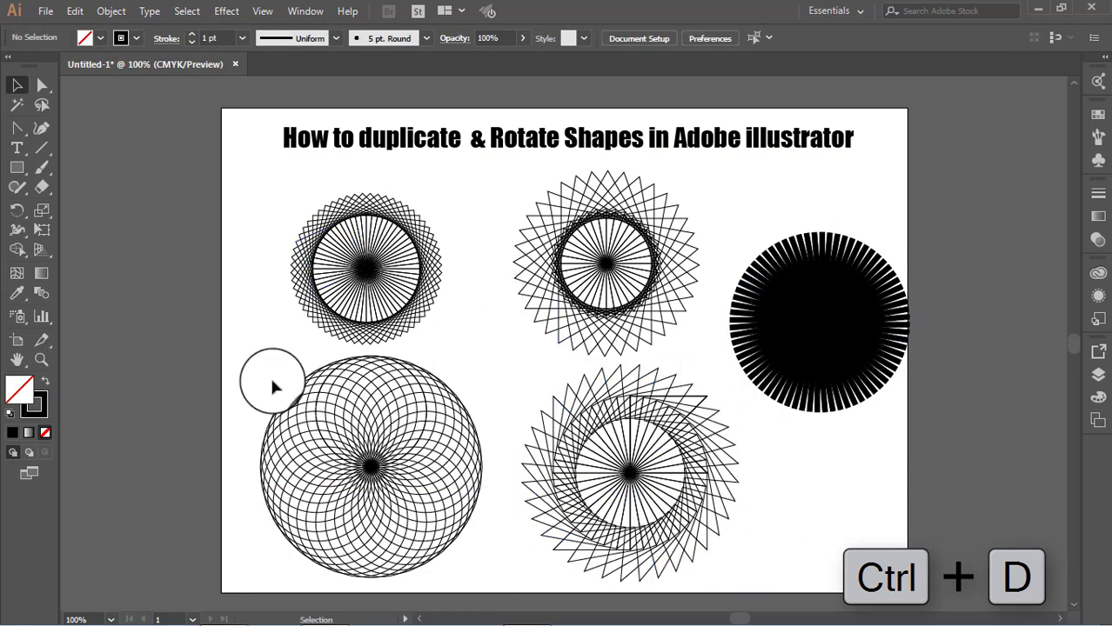